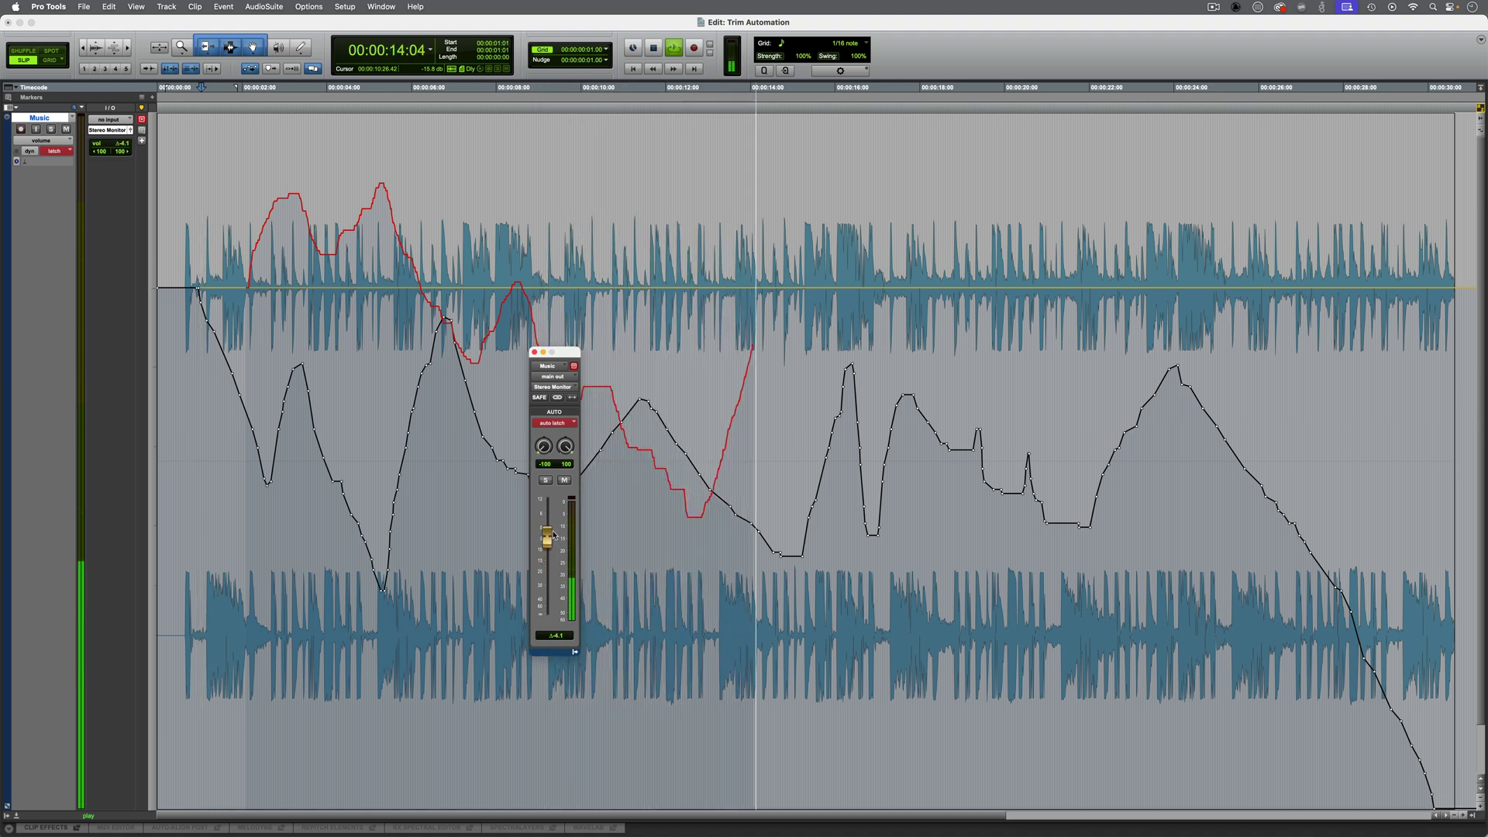
- Stop playback to commit the latch pass that raised the Music volume
{"action": "key", "text": "space"}
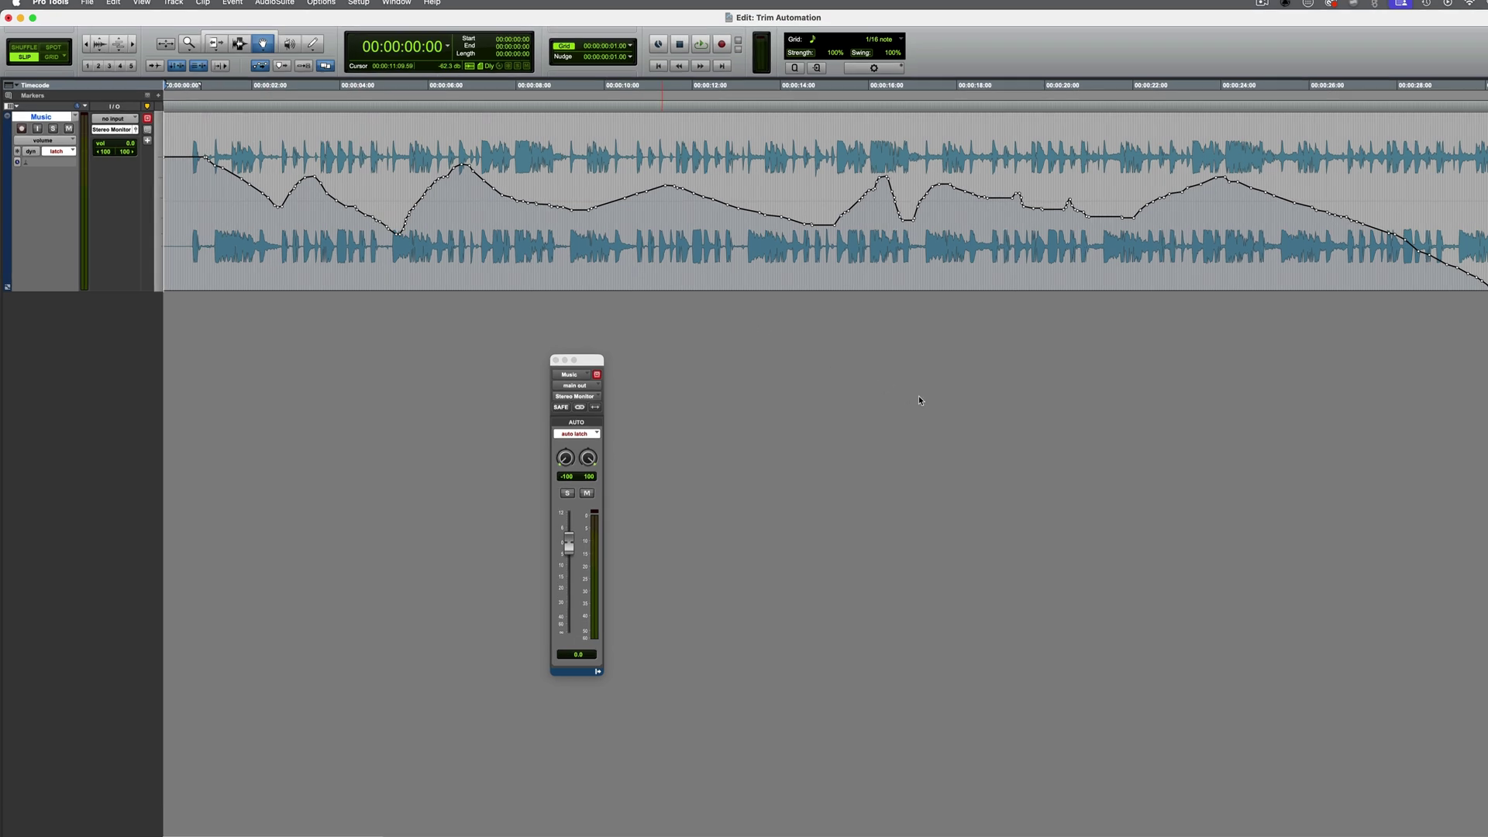
- Add Trim to the Music track's latch mode and play back the opening seconds
{"action": "left_click", "coordinate": [732, 511]}
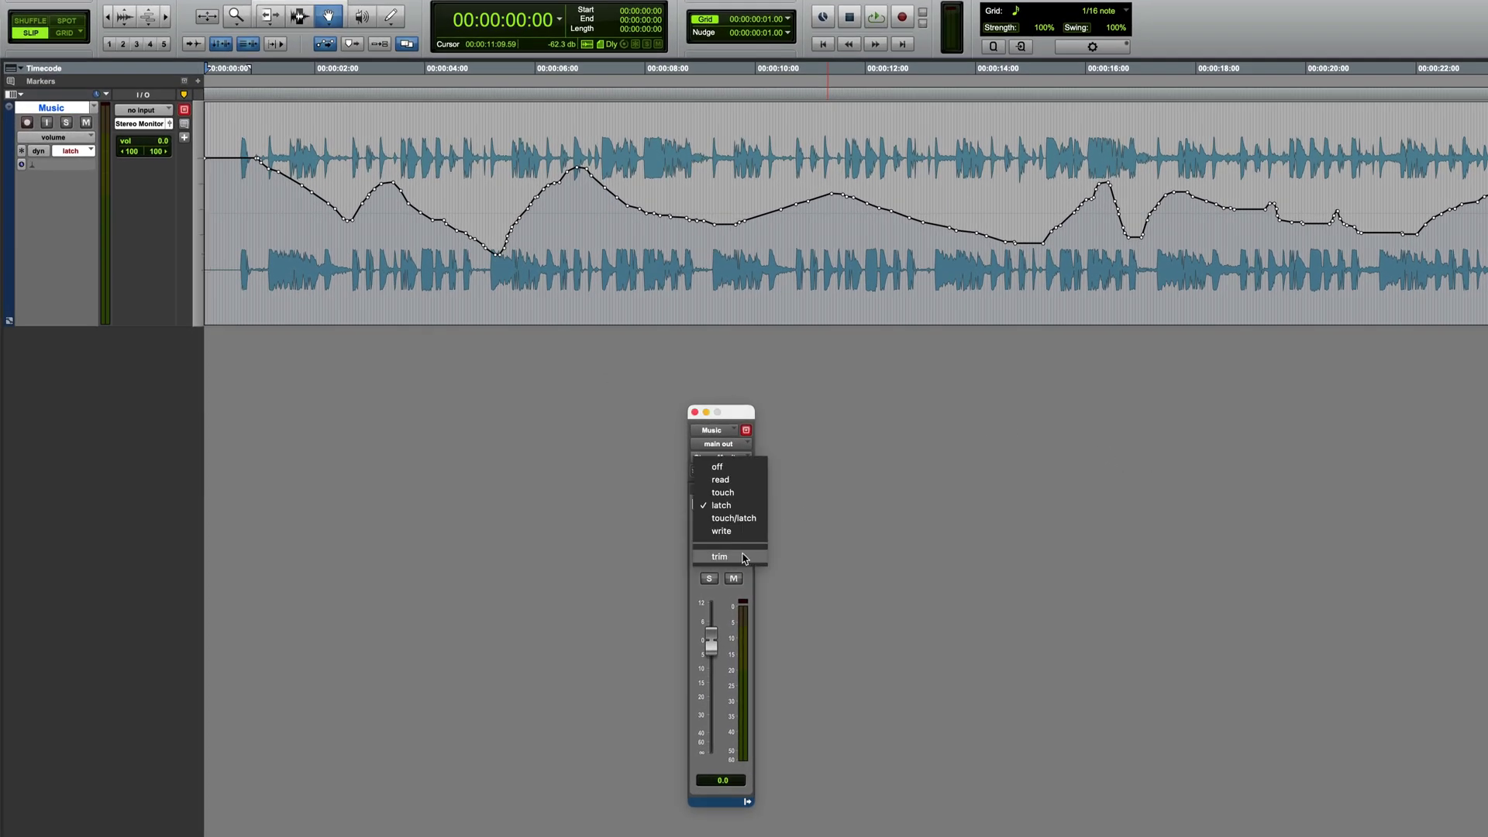
{"action": "left_click", "coordinate": [721, 505]}
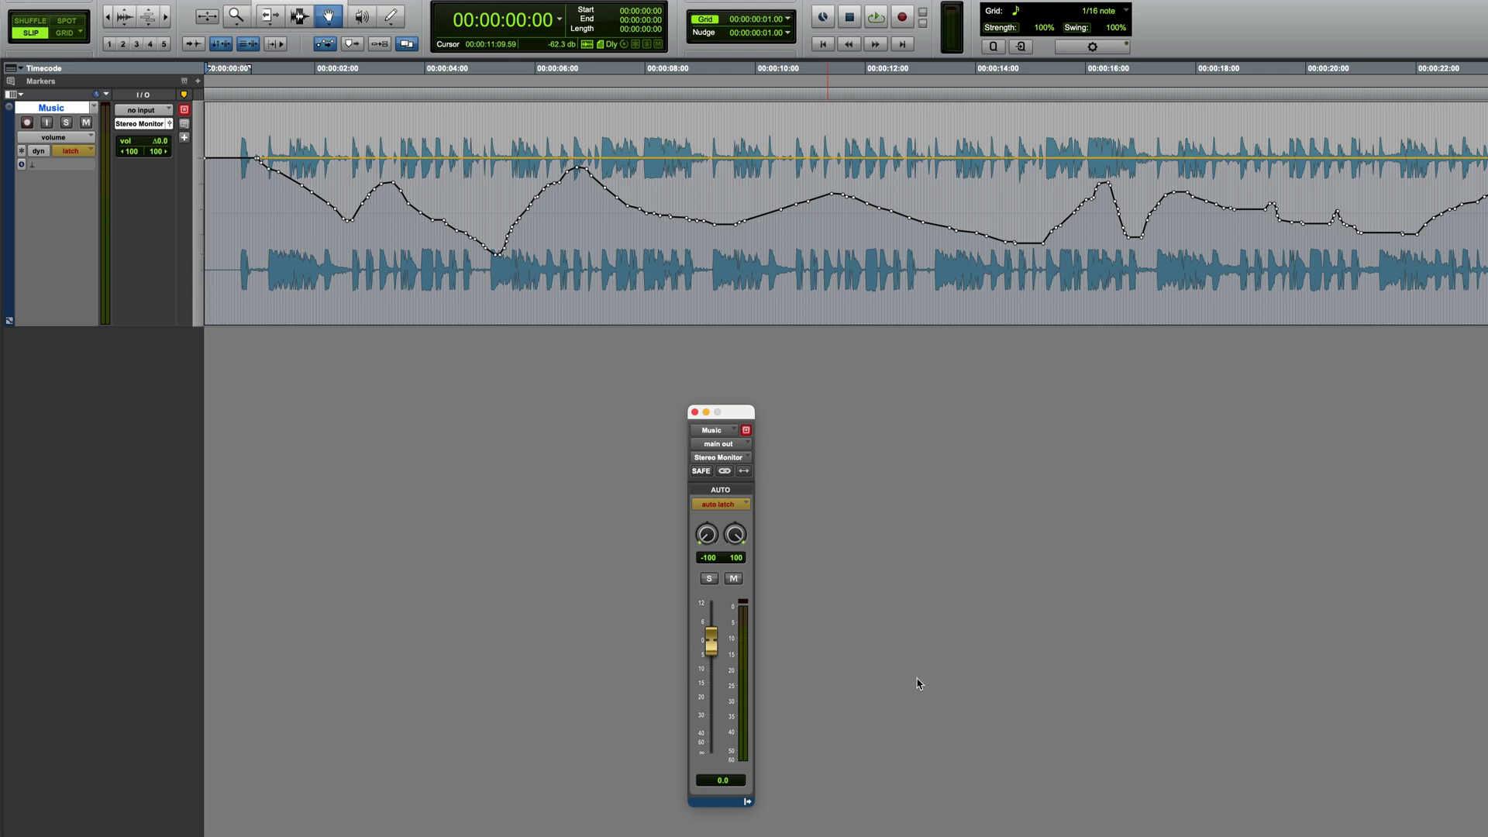
{"action": "key", "text": "space"}
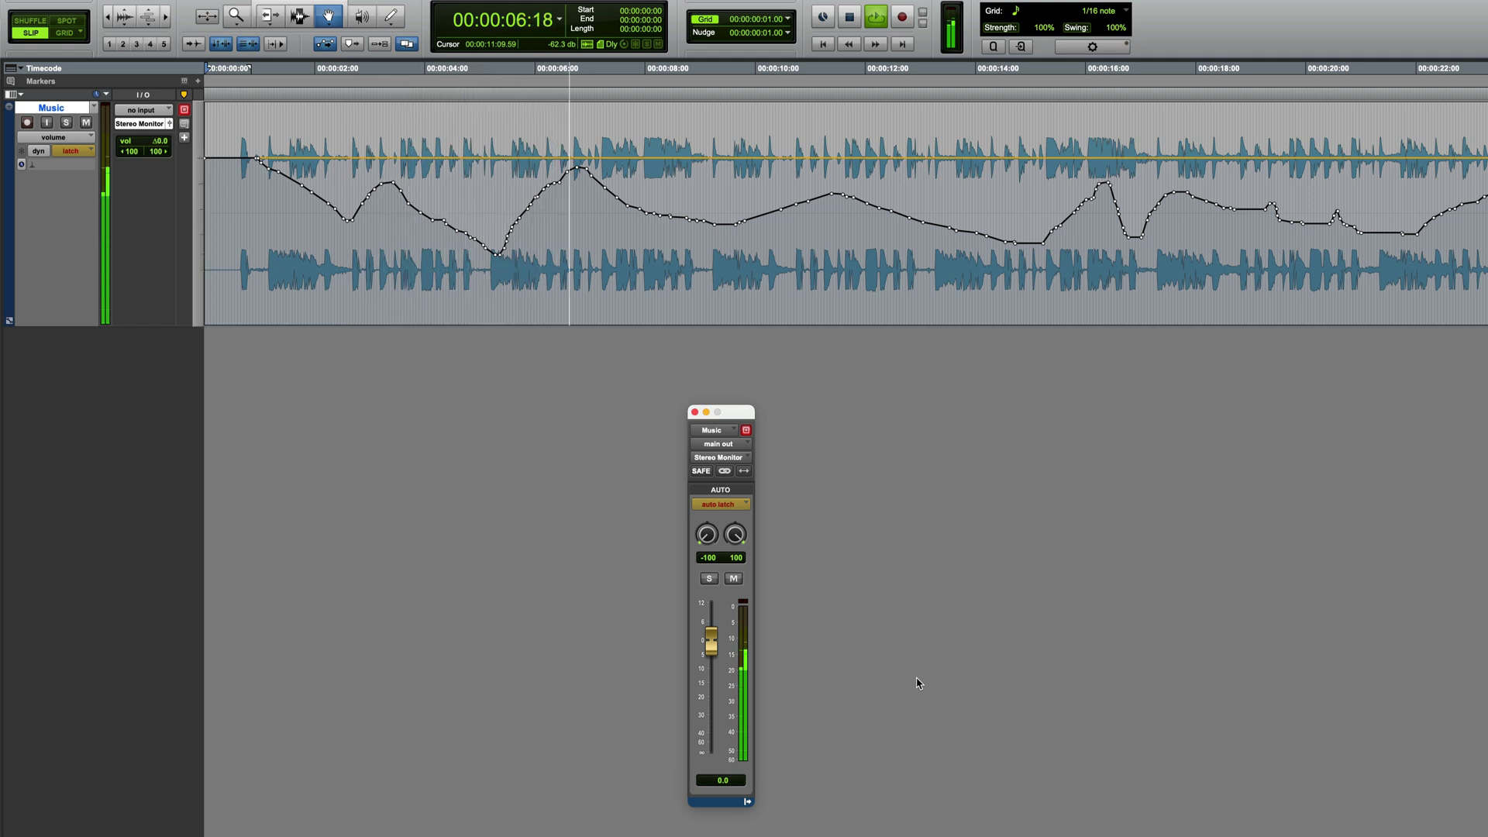
{"action": "key", "text": "space"}
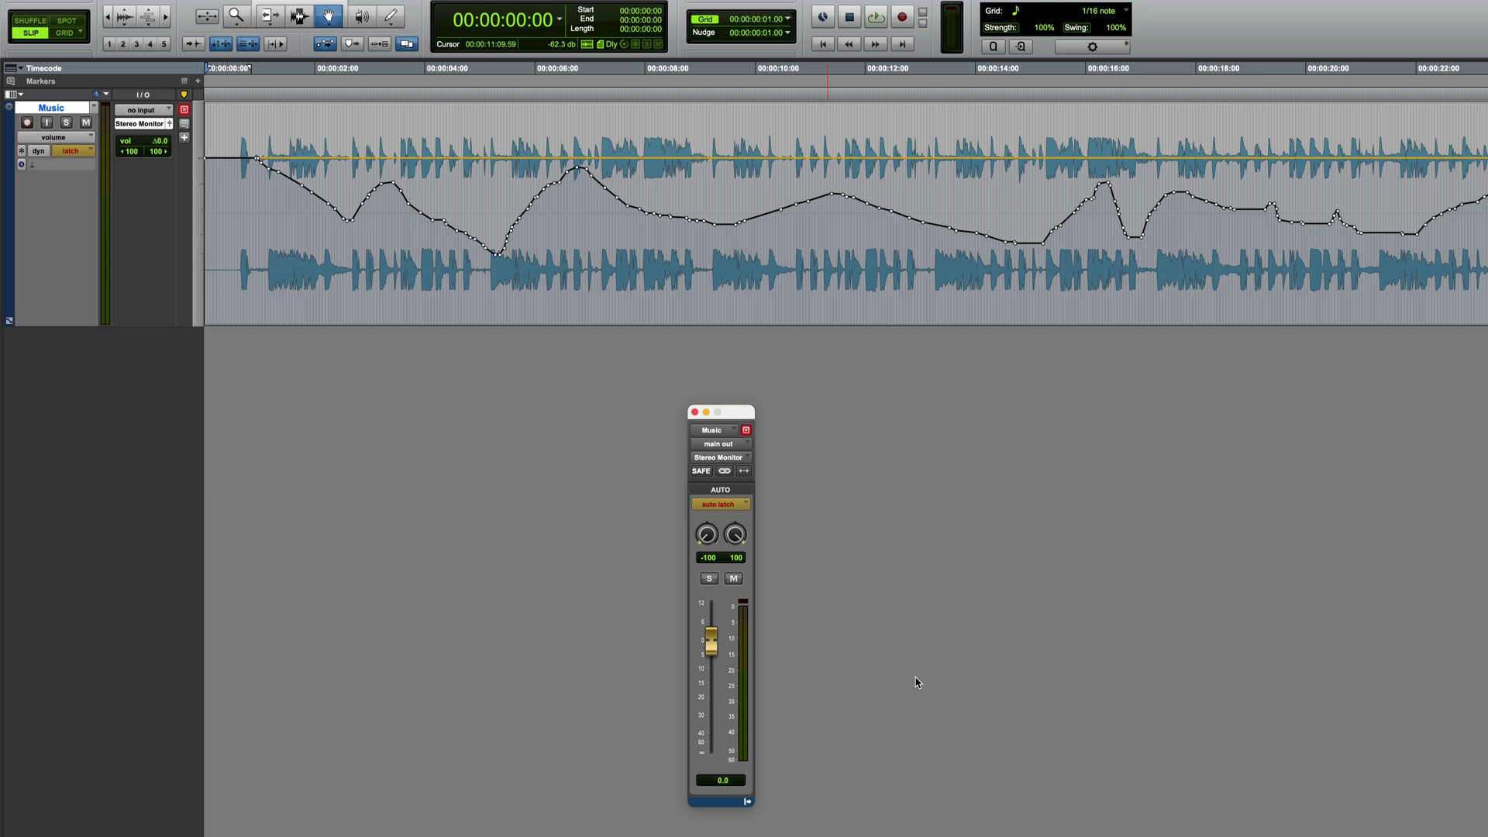
- Record a Trim Latch pass that rides the Music fader down, then back to −3.0
{"action": "key", "text": "space"}
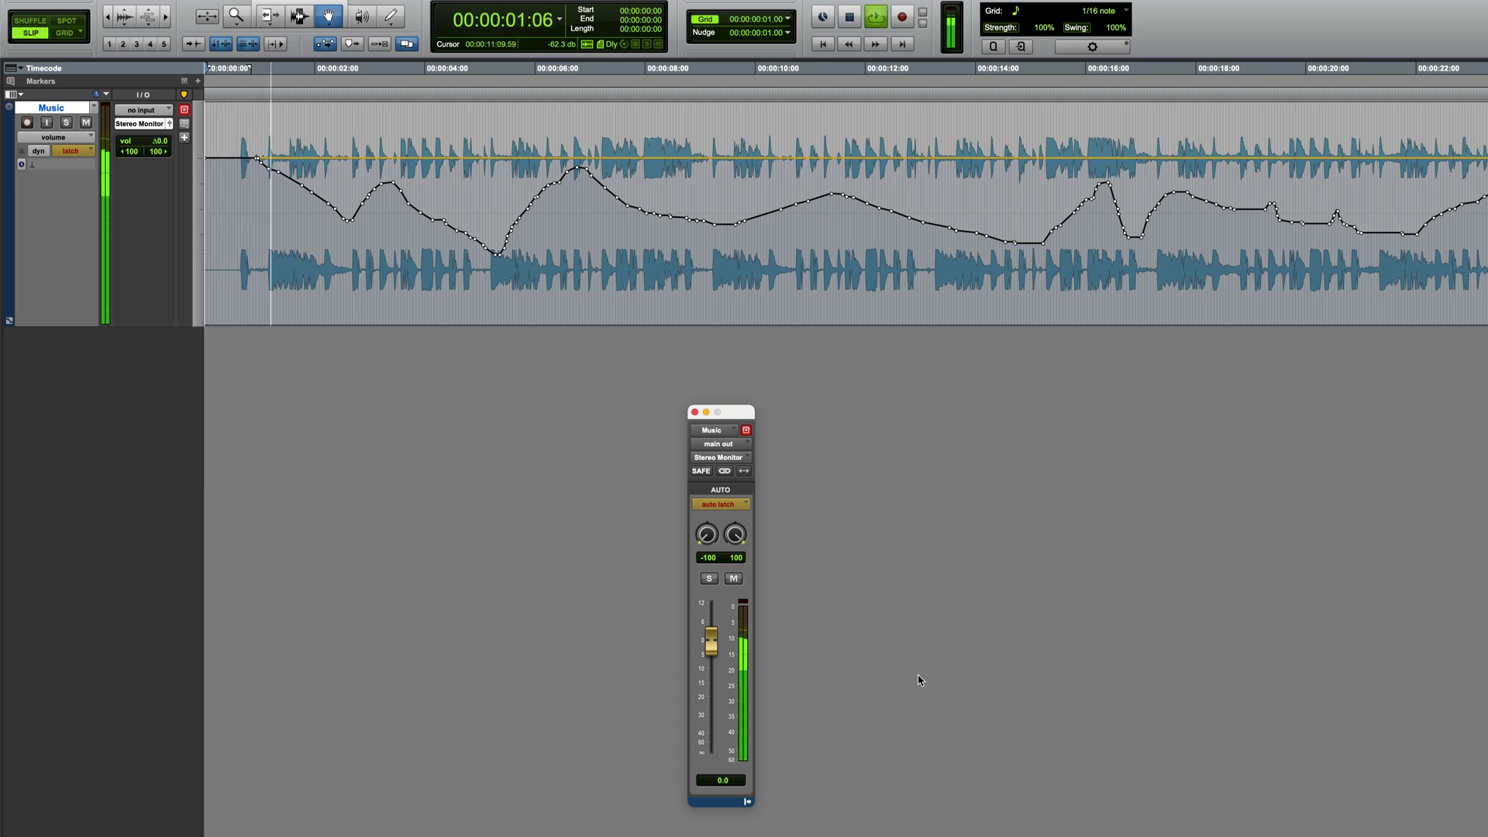
{"action": "mouse_move", "coordinate": [711, 641]}
{"action": "left_mouse_down"}
{"action": "mouse_move", "coordinate": [718, 689]}
{"action": "mouse_move", "coordinate": [717, 667]}
{"action": "left_mouse_up"}
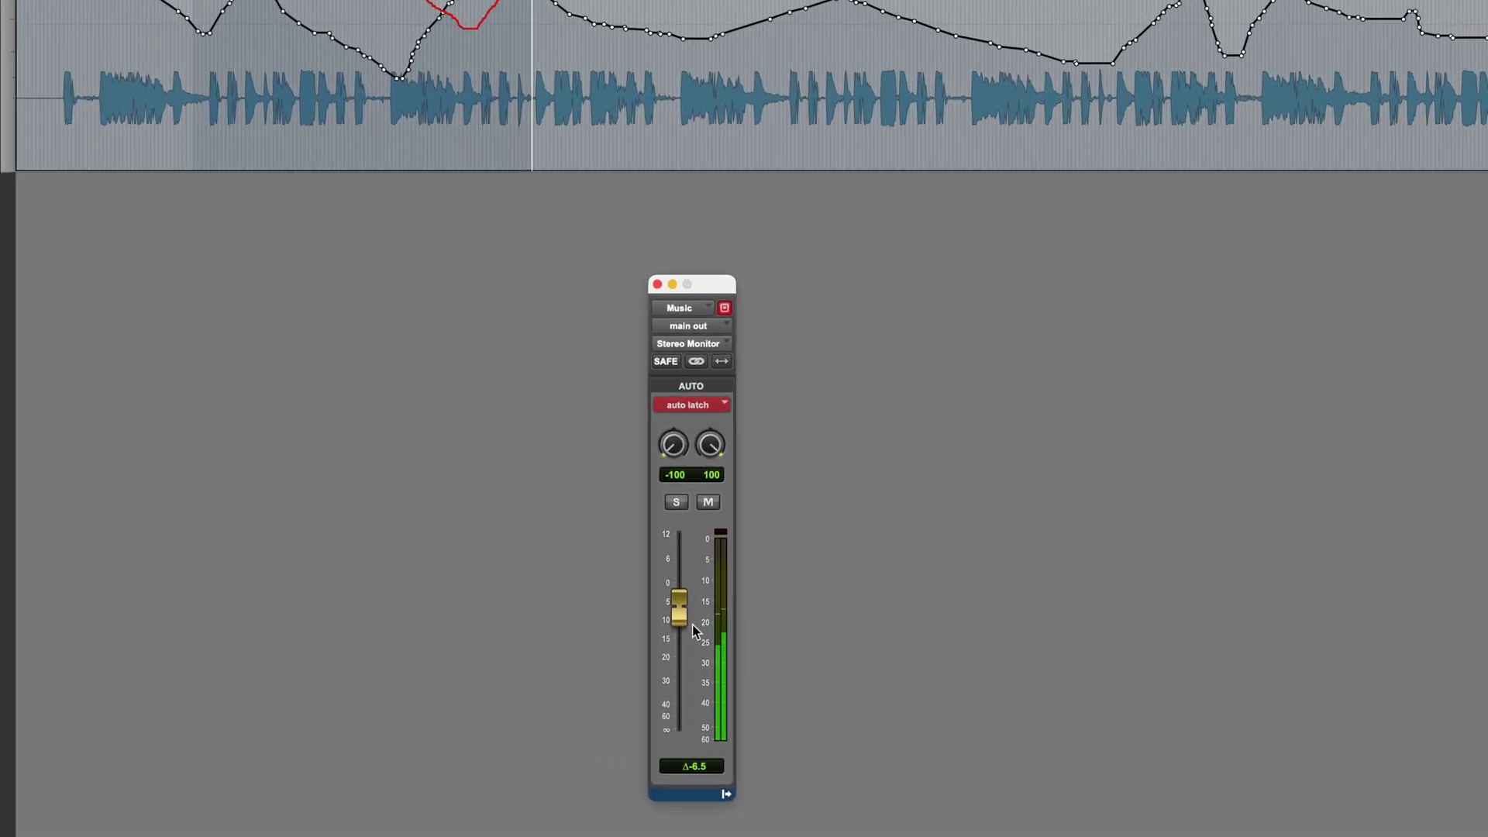
{"action": "left_click_drag", "start_coordinate": [663, 594], "coordinate": [666, 605]}
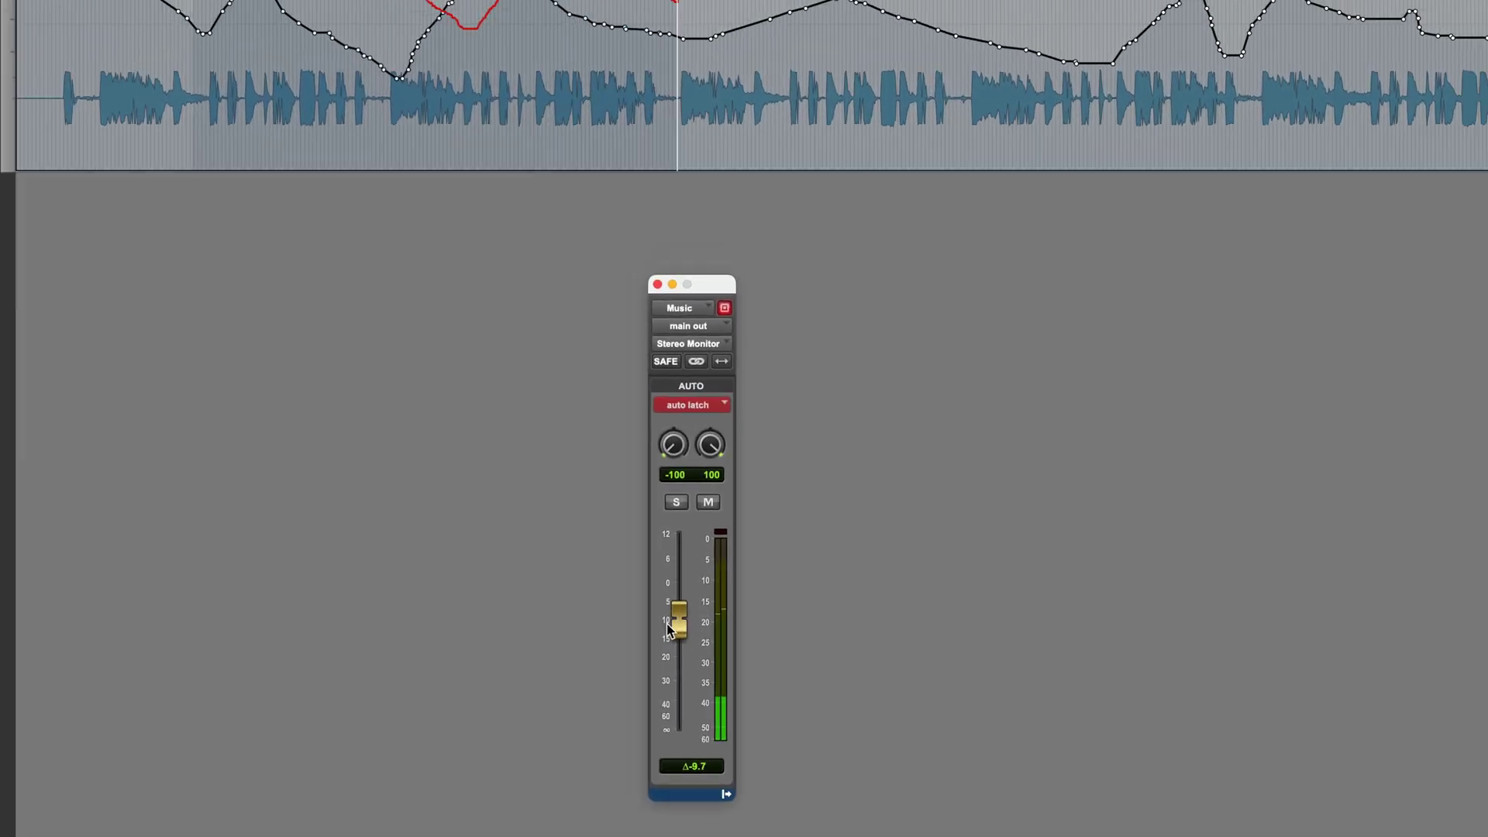
{"action": "mouse_move", "coordinate": [708, 665]}
{"action": "left_mouse_down"}
{"action": "mouse_move", "coordinate": [709, 693]}
{"action": "mouse_move", "coordinate": [721, 640]}
{"action": "mouse_move", "coordinate": [726, 665]}
{"action": "left_mouse_up"}
{"action": "key", "text": "space"}
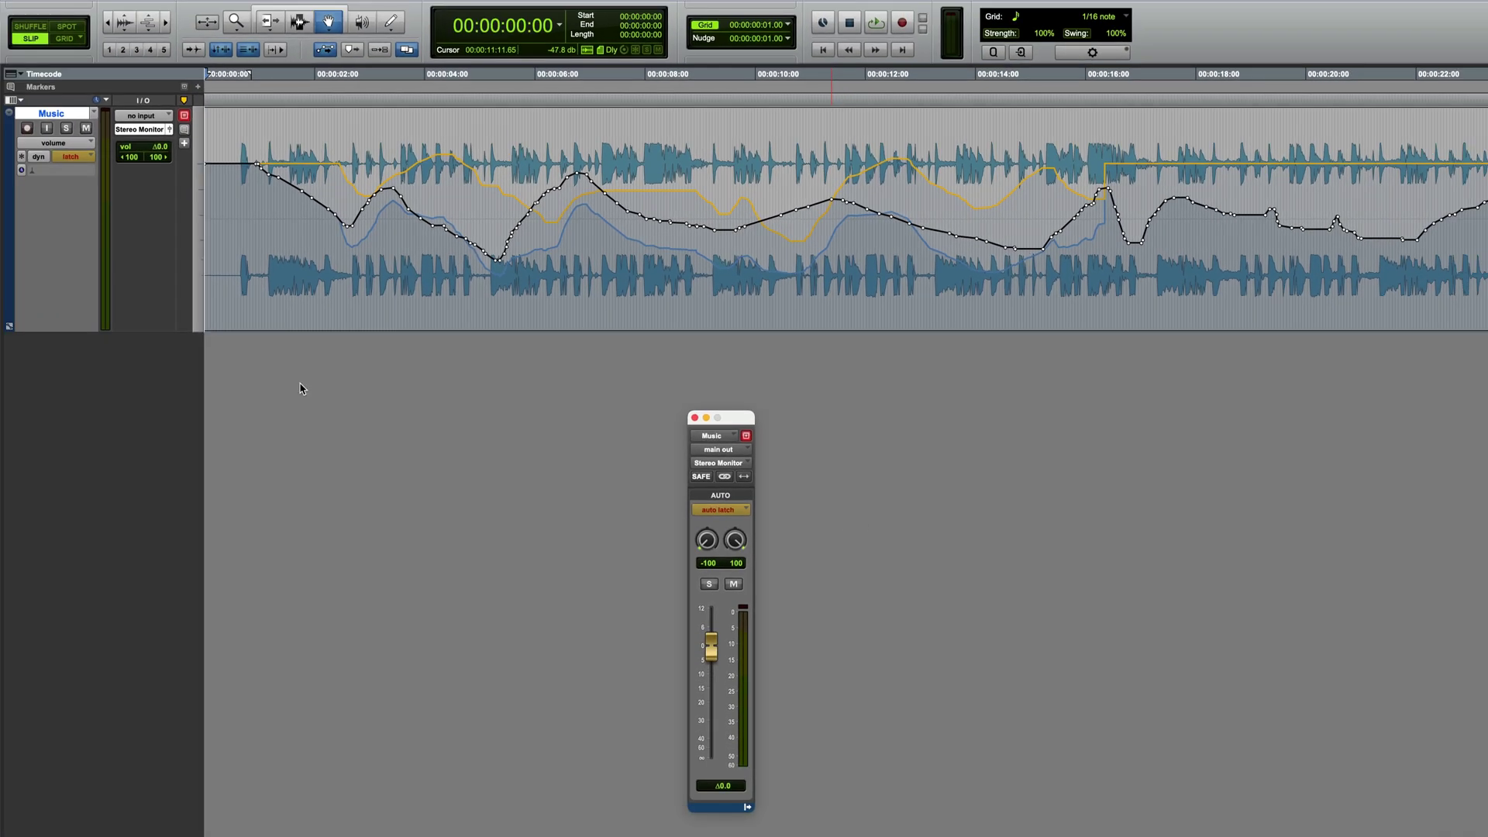
{"action": "left_click", "coordinate": [68, 142]}
{"action": "left_click", "coordinate": [66, 155]}
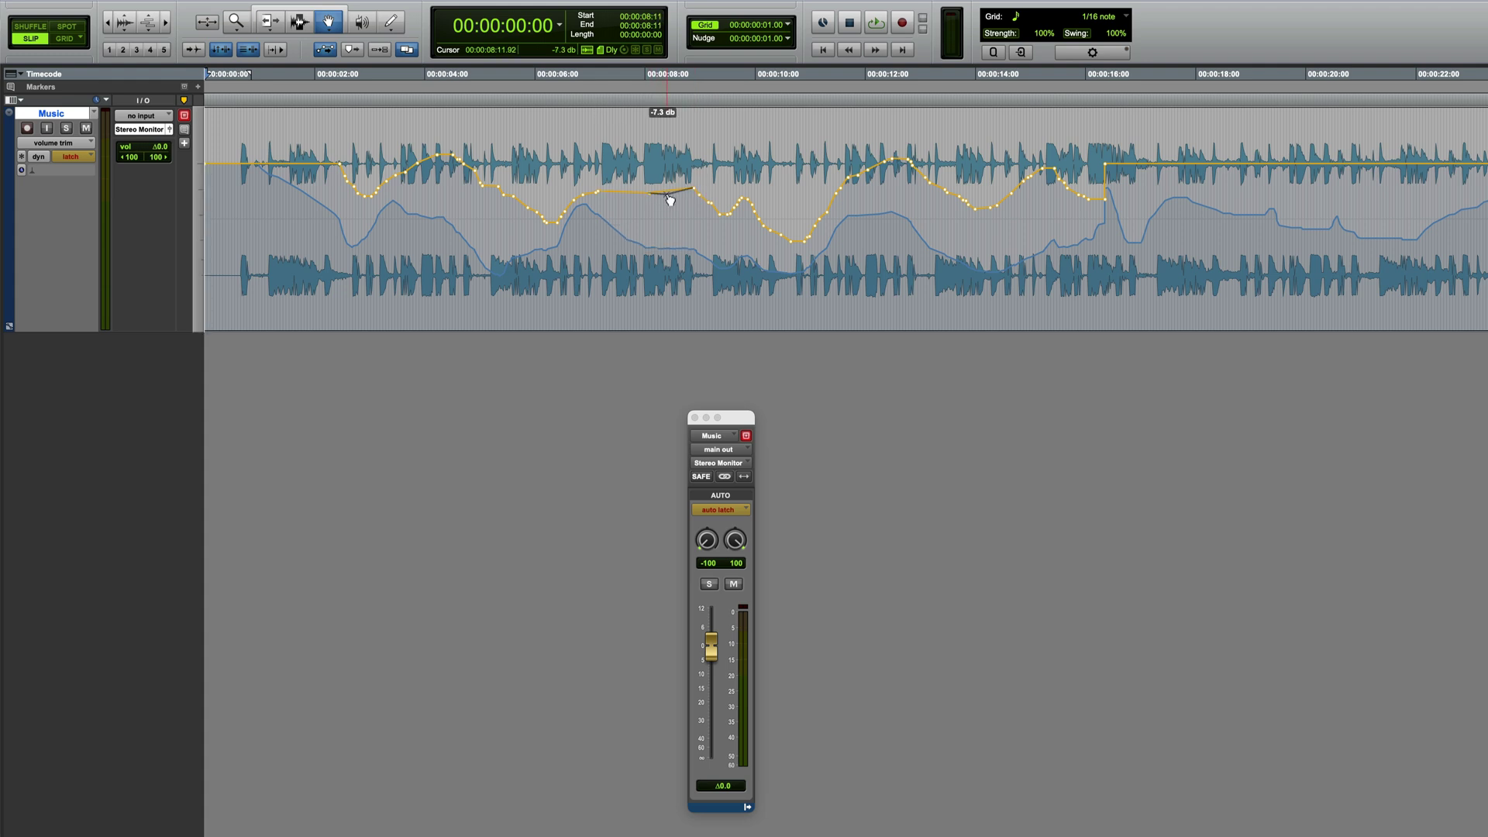
{"action": "left_click", "coordinate": [78, 143]}
{"action": "left_click", "coordinate": [58, 131]}
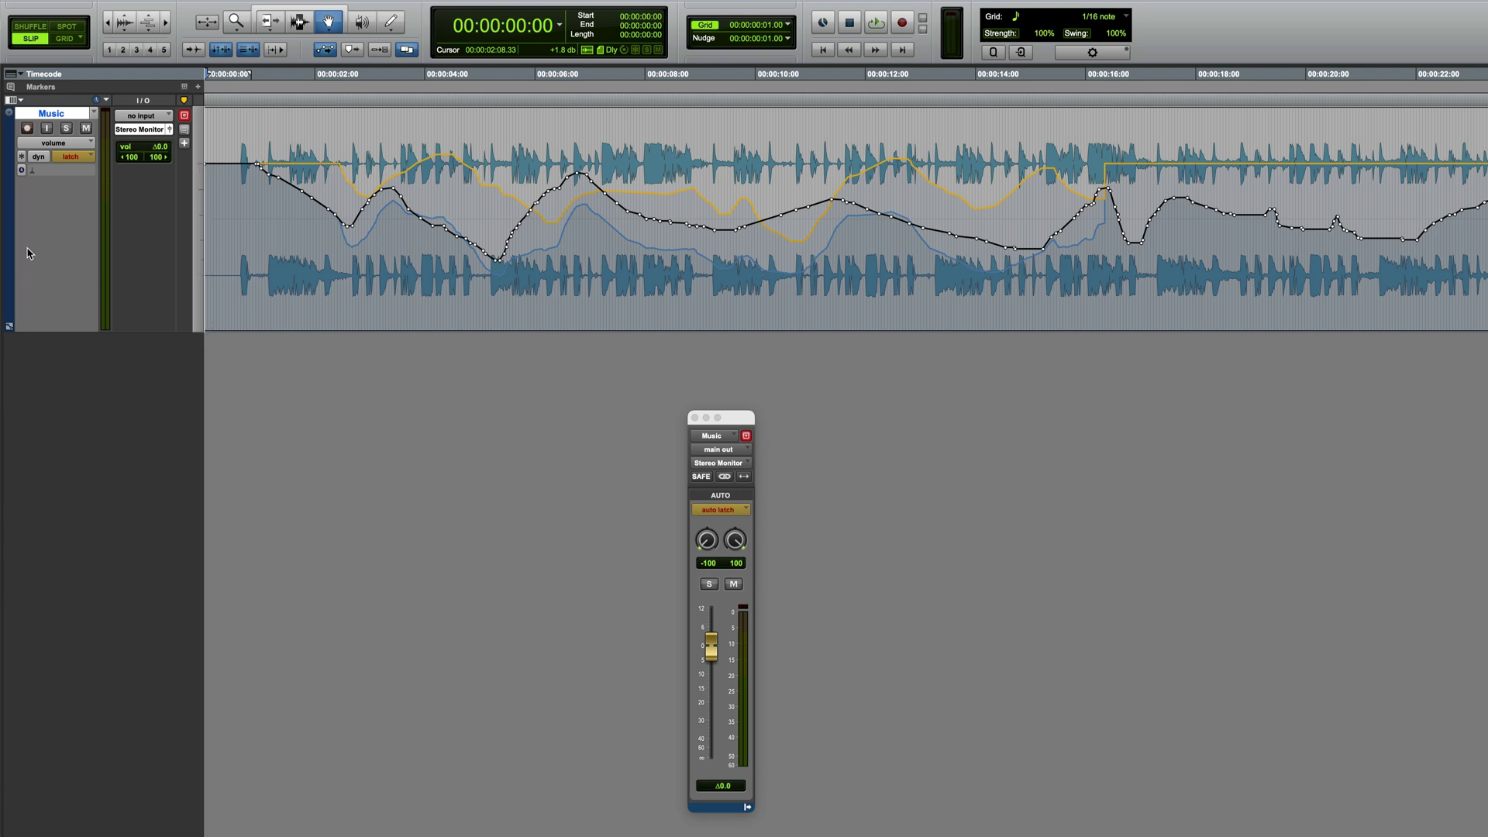
{"action": "right_click", "coordinate": [49, 115]}
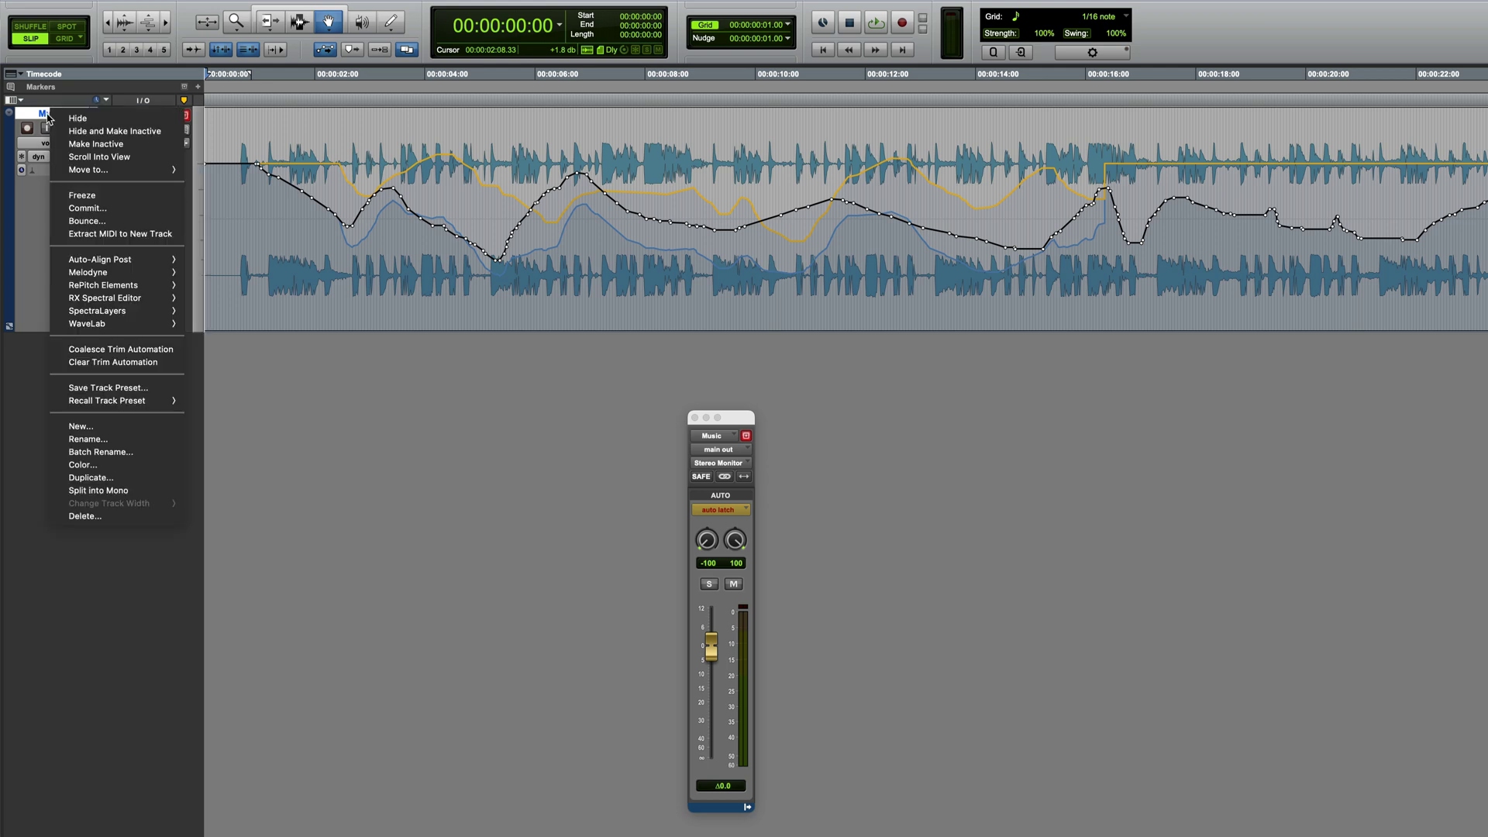
{"action": "left_click", "coordinate": [113, 362]}
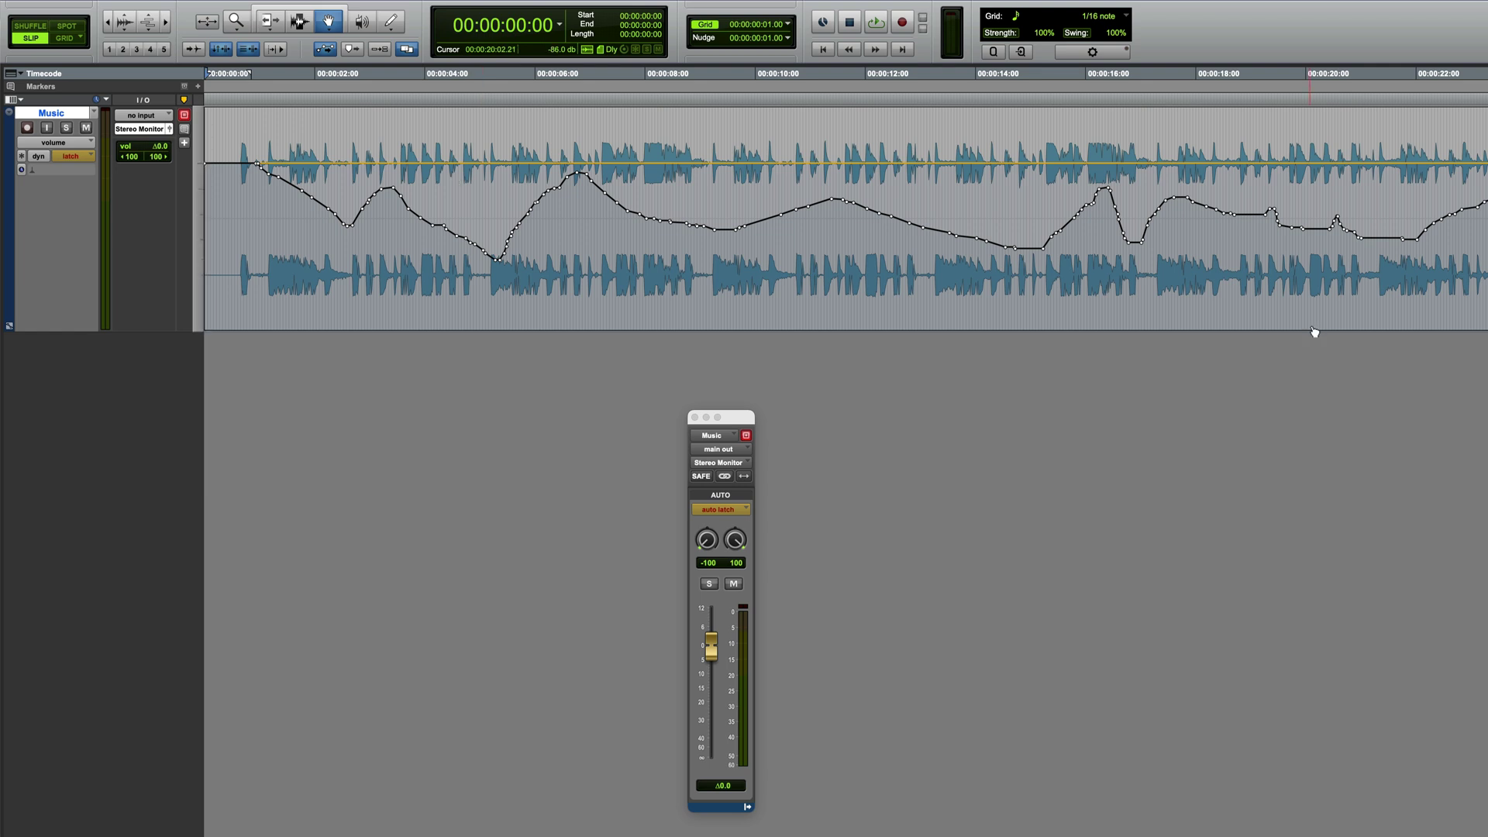
{"action": "key", "text": "super+z"}
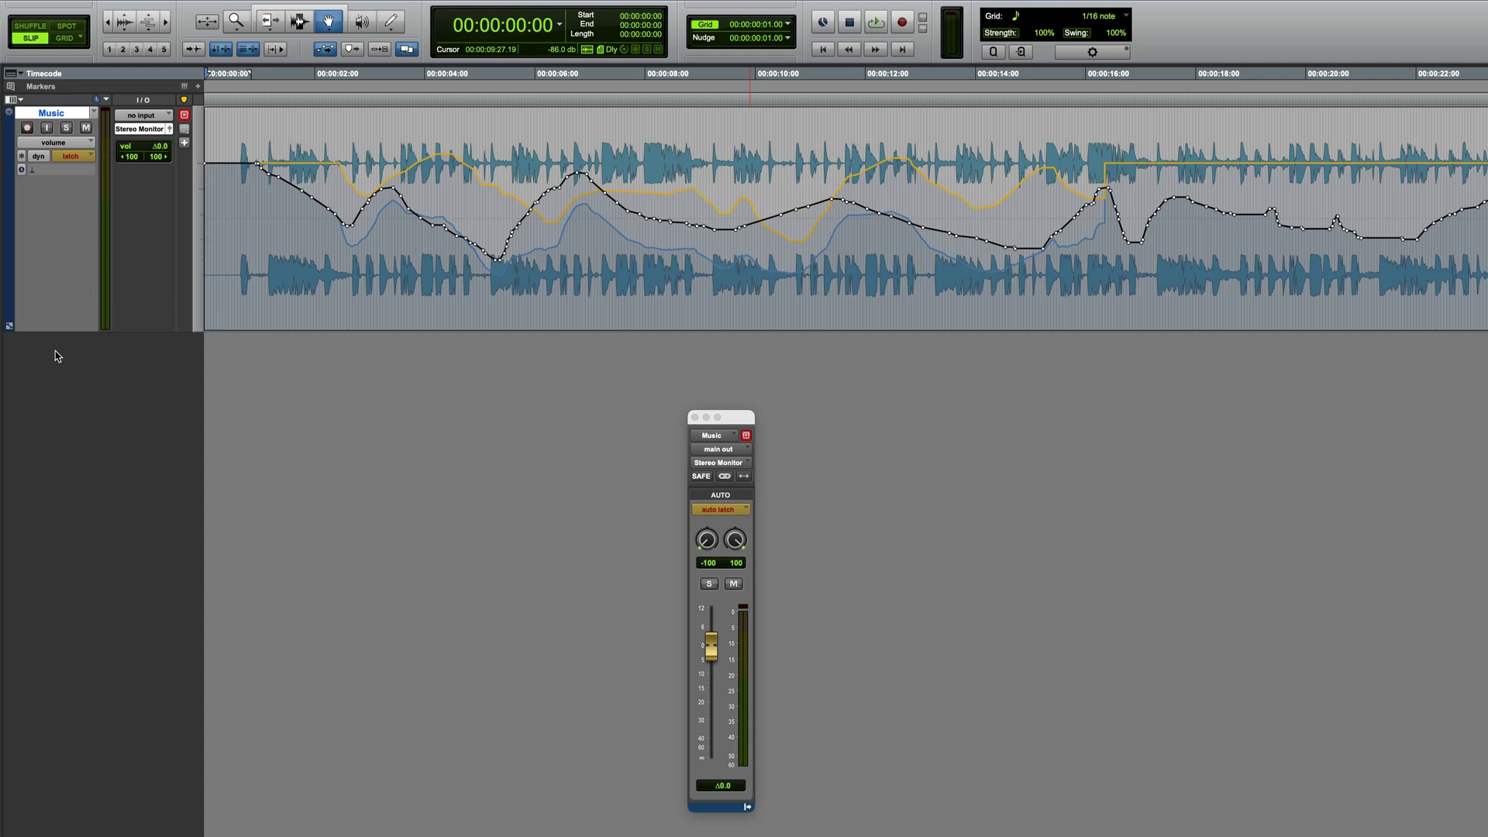
- Coalesce the Music track's trim automation into volume and switch Trim off, leaving latch
{"action": "right_click", "coordinate": [46, 113]}
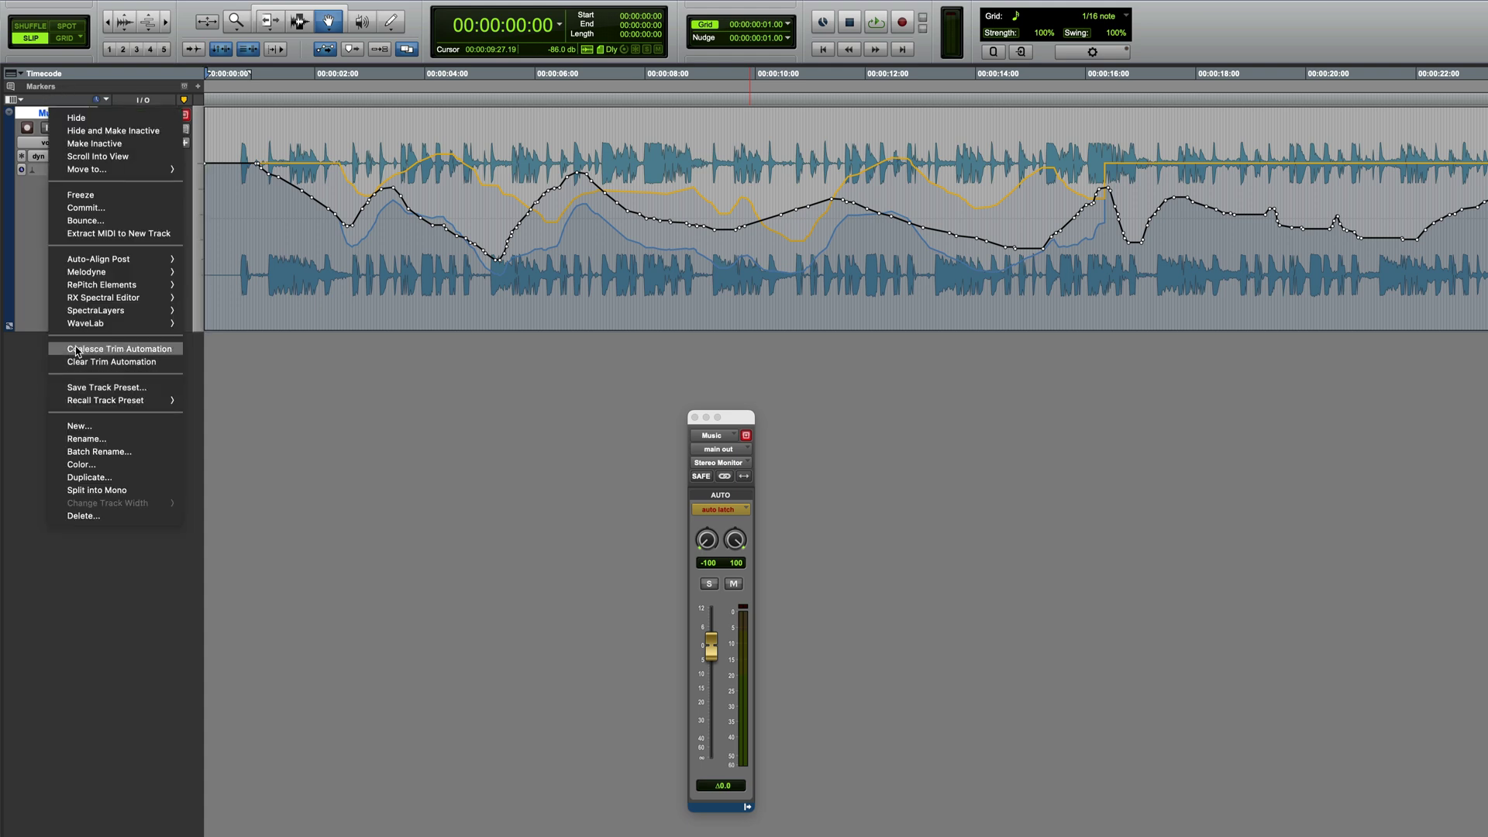
{"action": "left_click", "coordinate": [130, 355]}
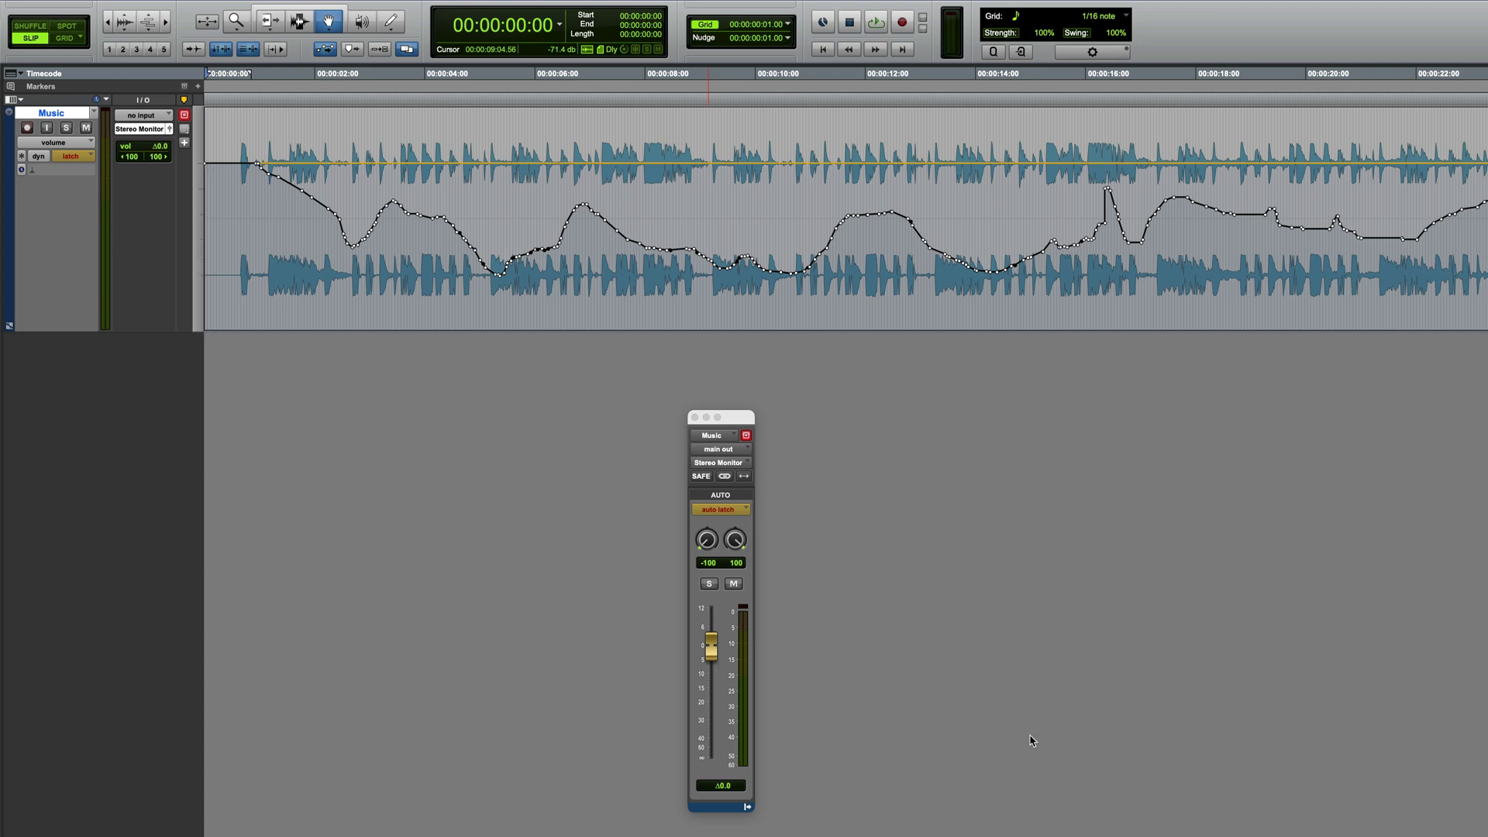
{"action": "left_click", "coordinate": [733, 517]}
{"action": "left_click", "coordinate": [721, 564]}
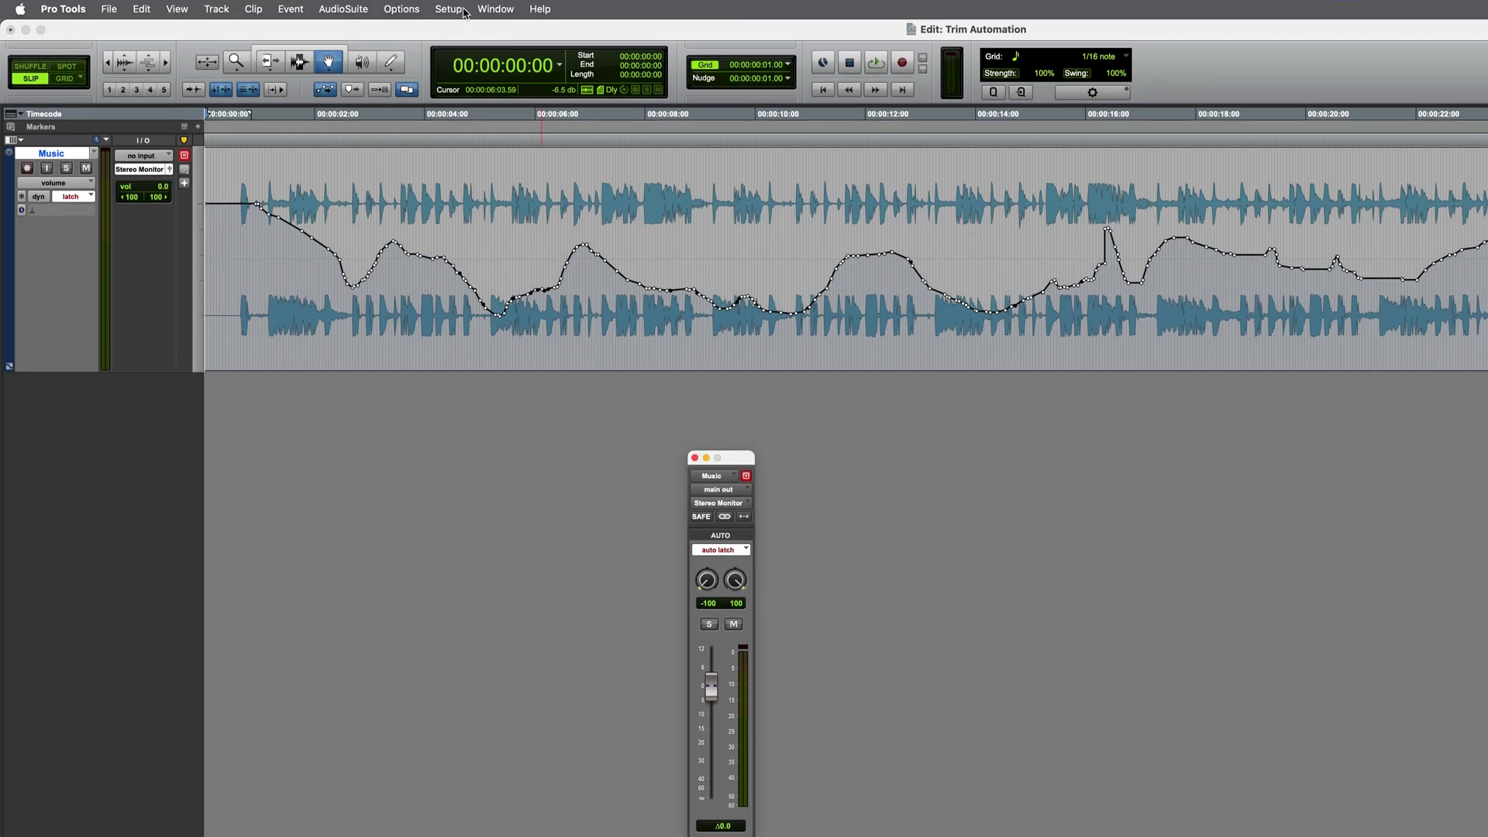
- Set the Mixing preference Coalesce Trim Automation to After Every Pass
{"action": "left_click", "coordinate": [462, 10]}
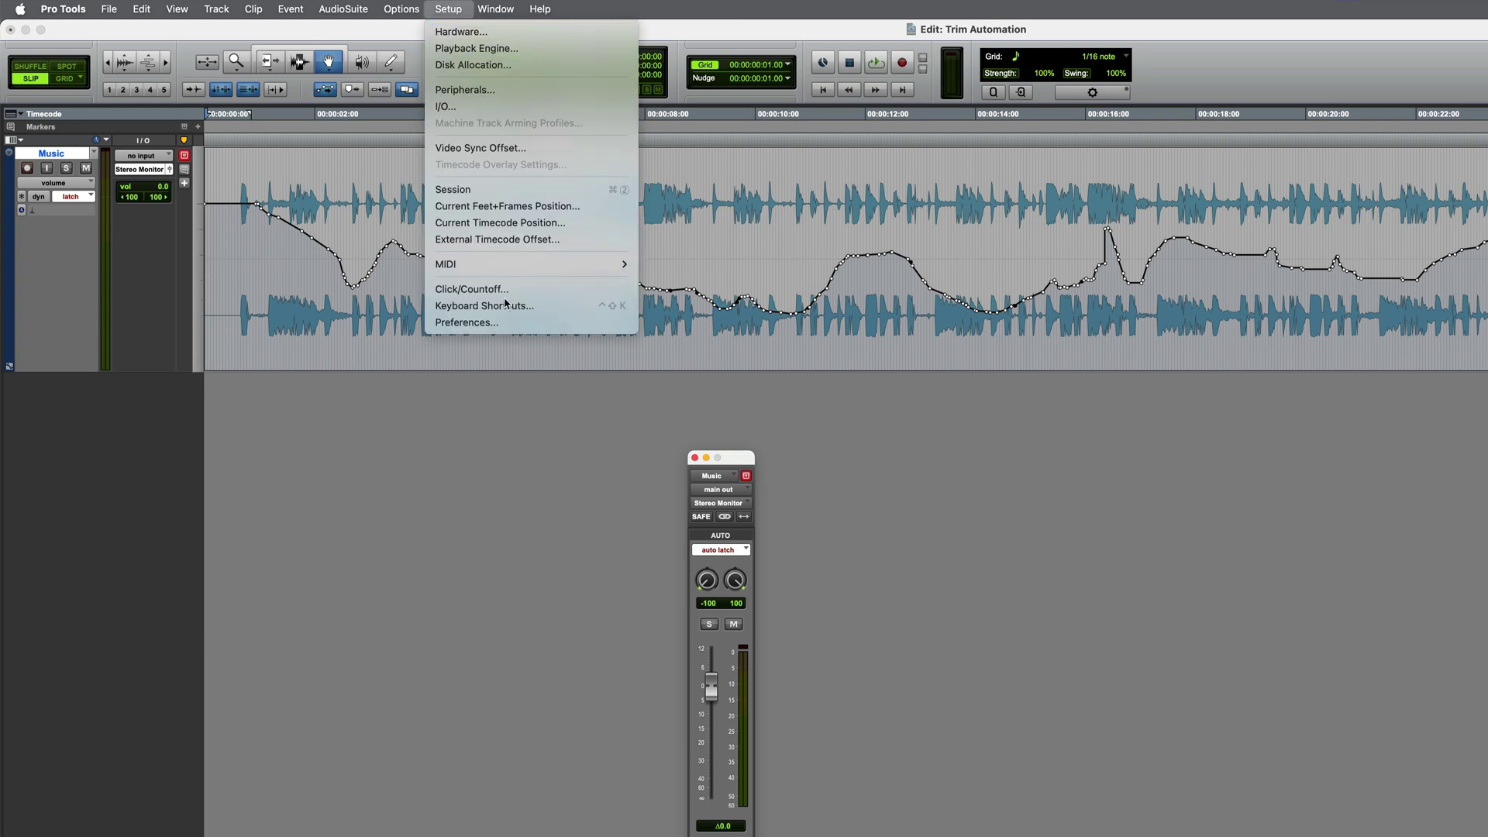
{"action": "left_click", "coordinate": [497, 321]}
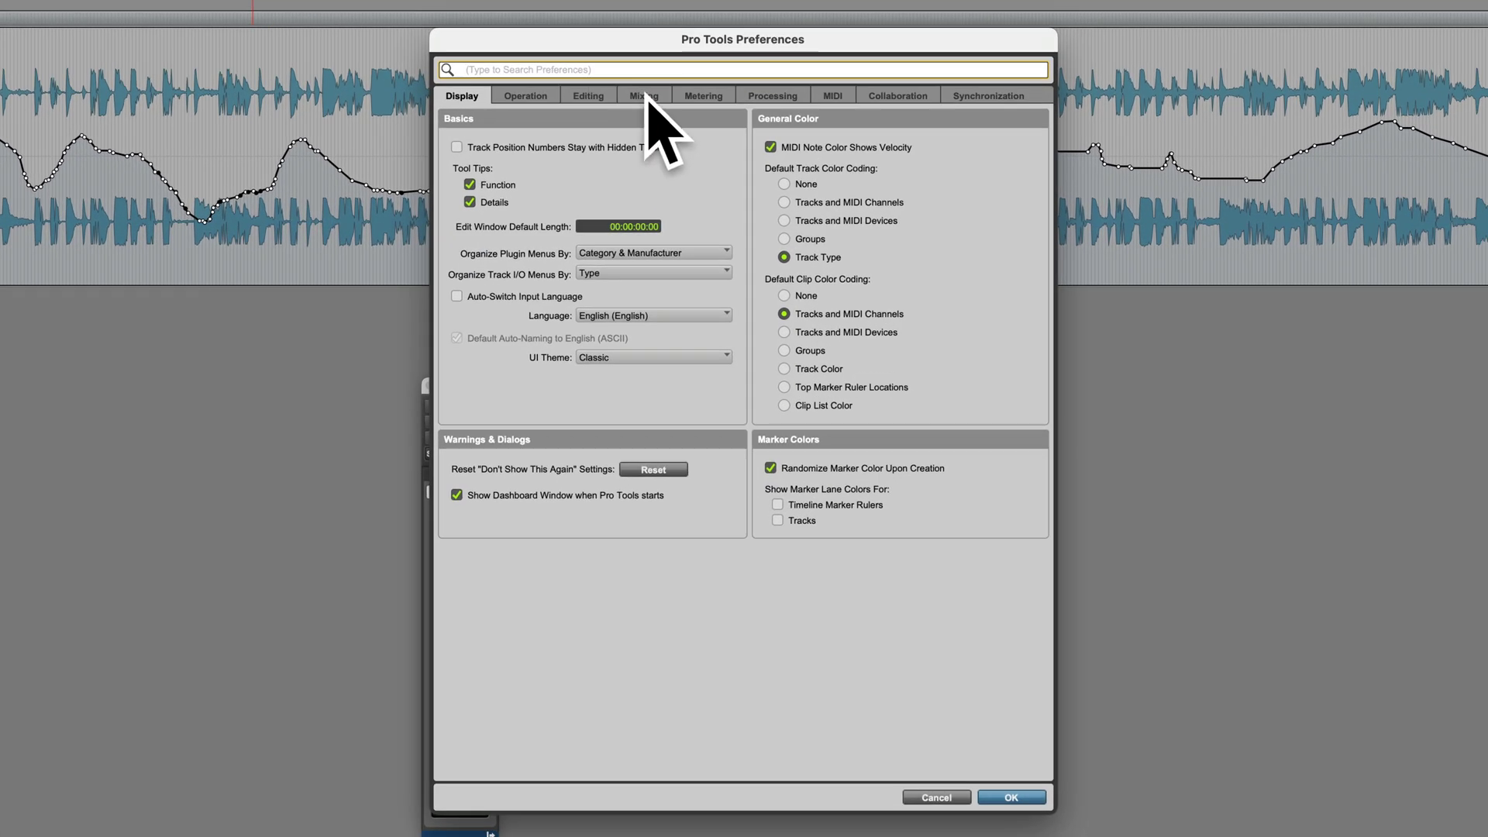
{"action": "left_click", "coordinate": [645, 96]}
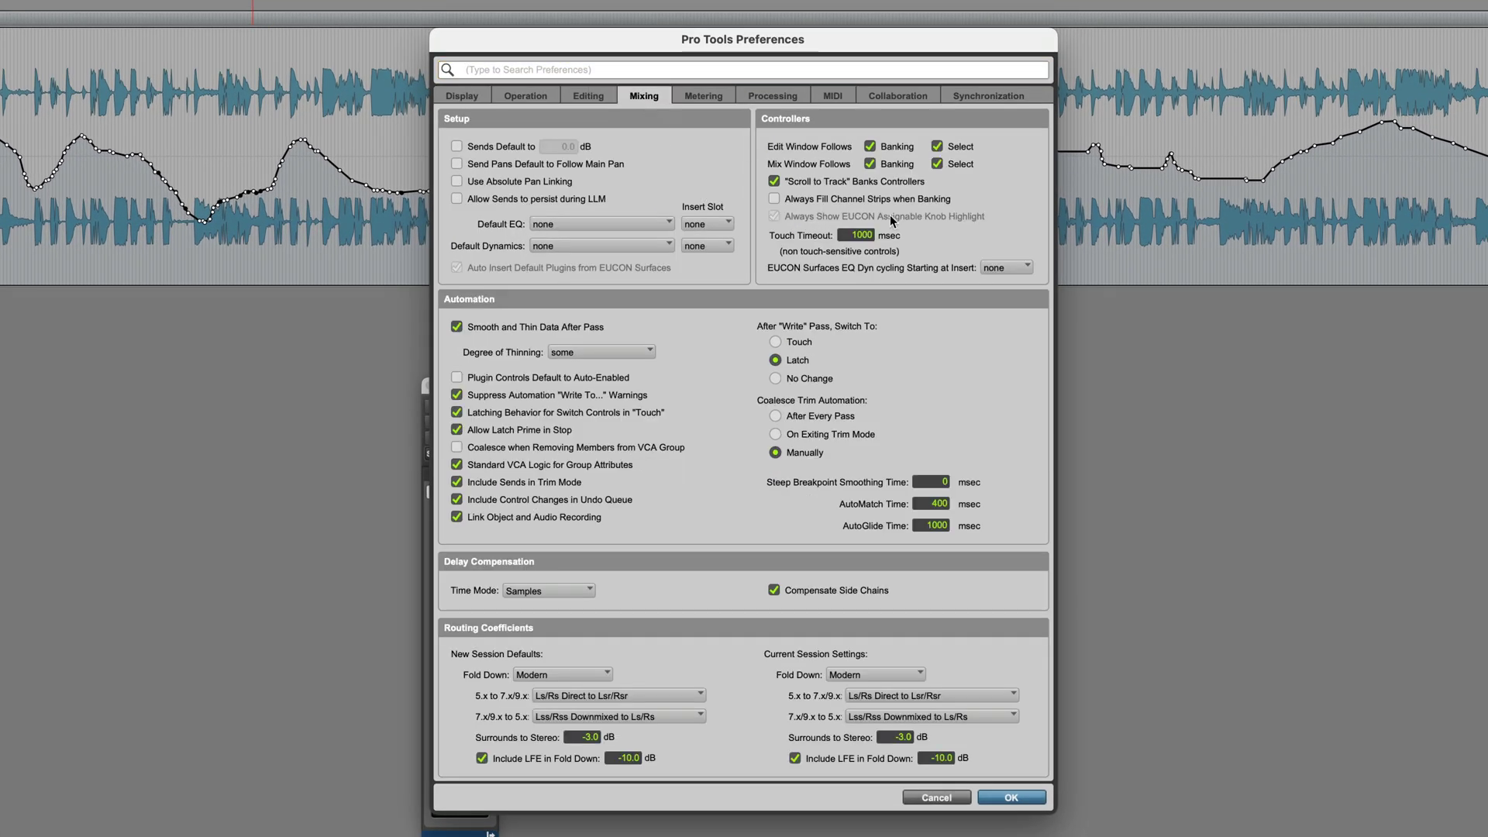
{"action": "left_click", "coordinate": [775, 416]}
{"action": "left_click", "coordinate": [1010, 798]}
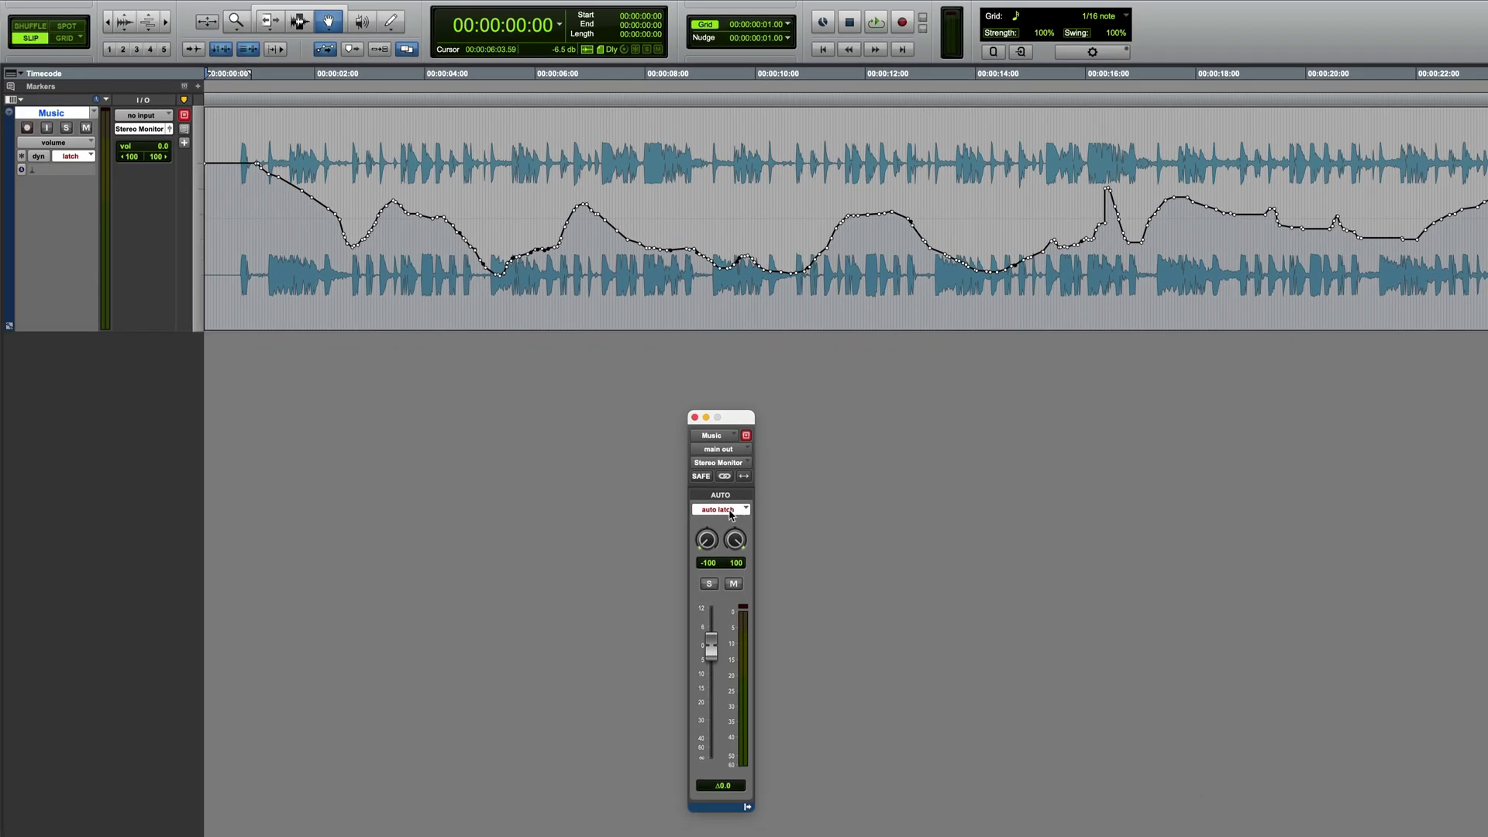
- Re-enable Trim on Music and record two trim passes: down to −6.2 dB, then up to +4.3 dB
{"action": "left_click", "coordinate": [720, 509]}
{"action": "left_click", "coordinate": [720, 564]}
{"action": "key", "text": "space"}
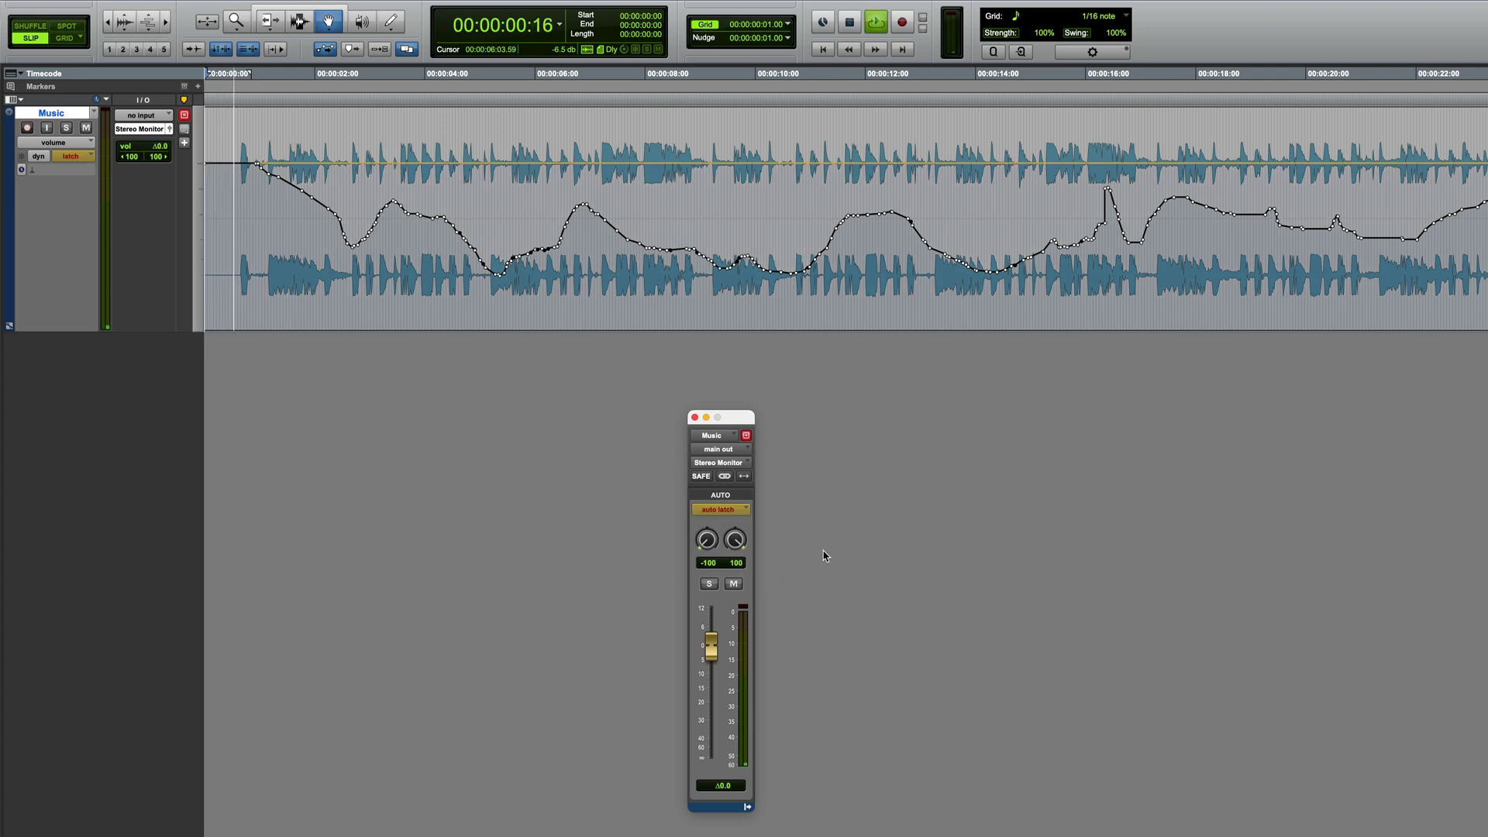
{"action": "mouse_move", "coordinate": [711, 645]}
{"action": "left_mouse_down"}
{"action": "mouse_move", "coordinate": [712, 670]}
{"action": "mouse_move", "coordinate": [714, 656]}
{"action": "left_mouse_up"}
{"action": "key", "text": "space"}
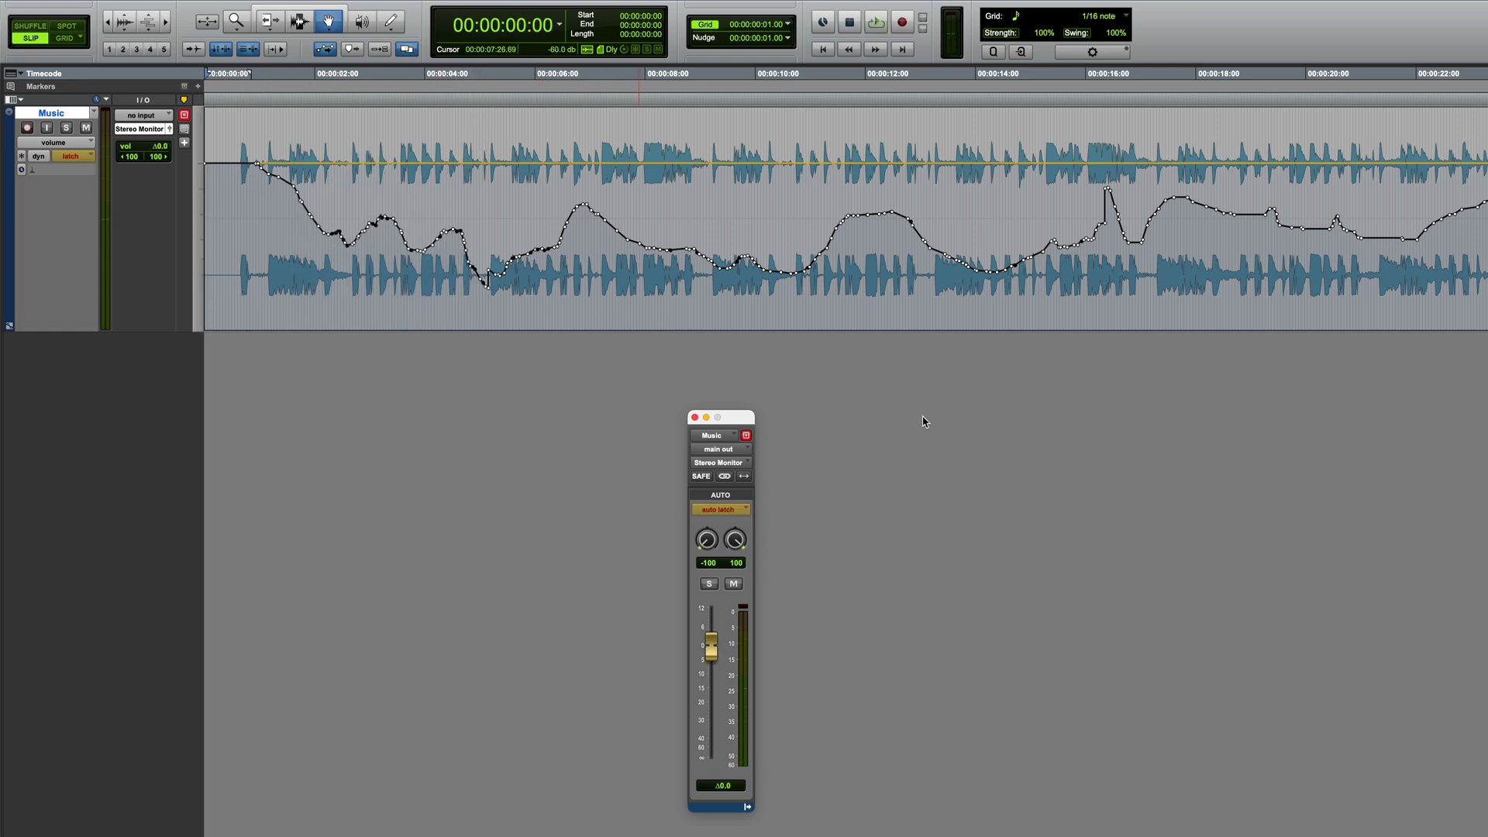
{"action": "key", "text": "space"}
{"action": "left_click_drag", "start_coordinate": [711, 647], "coordinate": [708, 630]}
{"action": "key", "text": "space"}
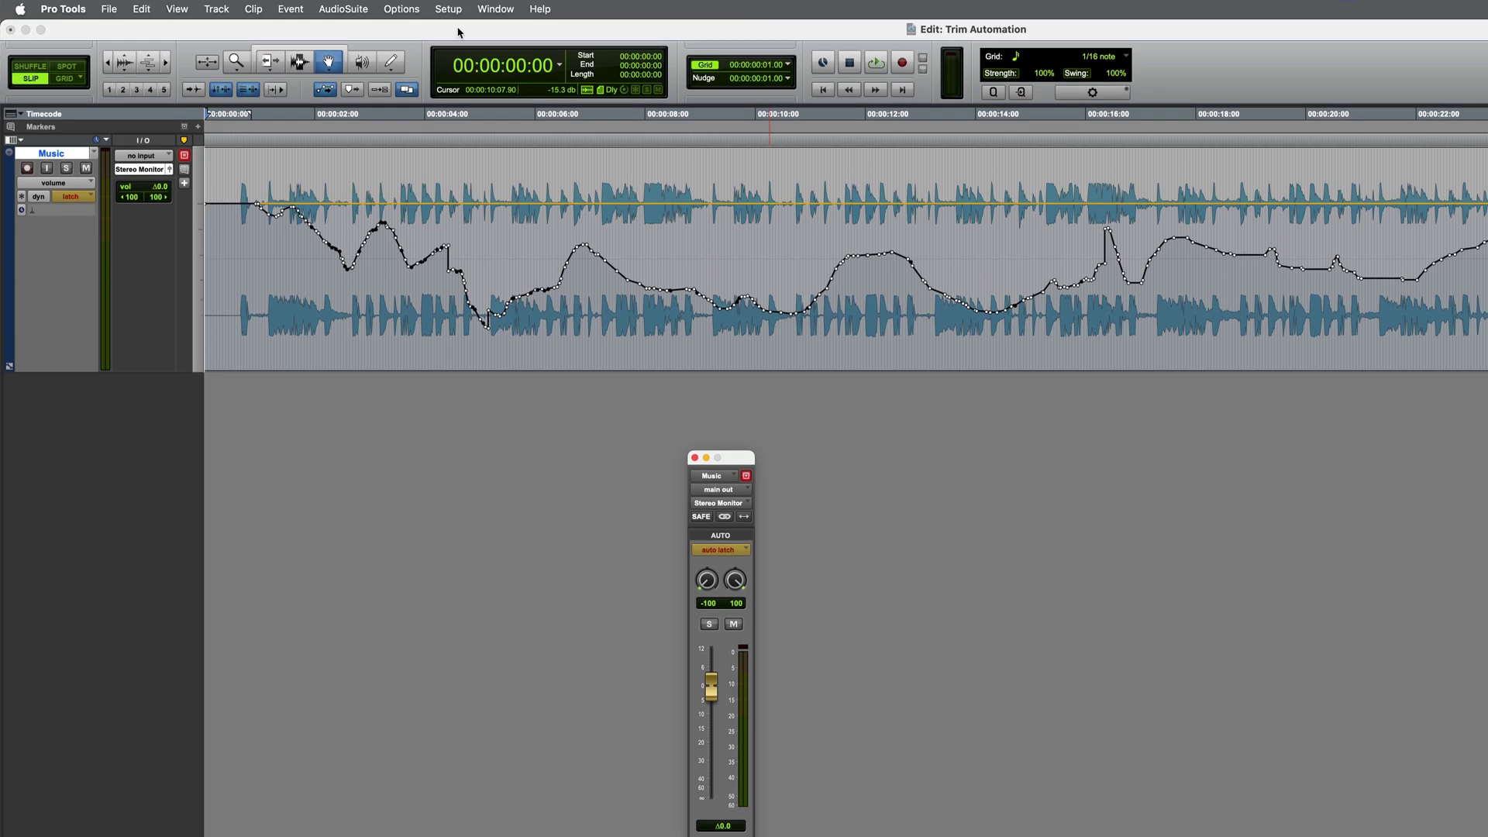
- In the Mixing preferences, set Coalesce Trim Automation to On Exiting Trim Mode
{"action": "left_click", "coordinate": [448, 8]}
{"action": "left_click", "coordinate": [480, 319]}
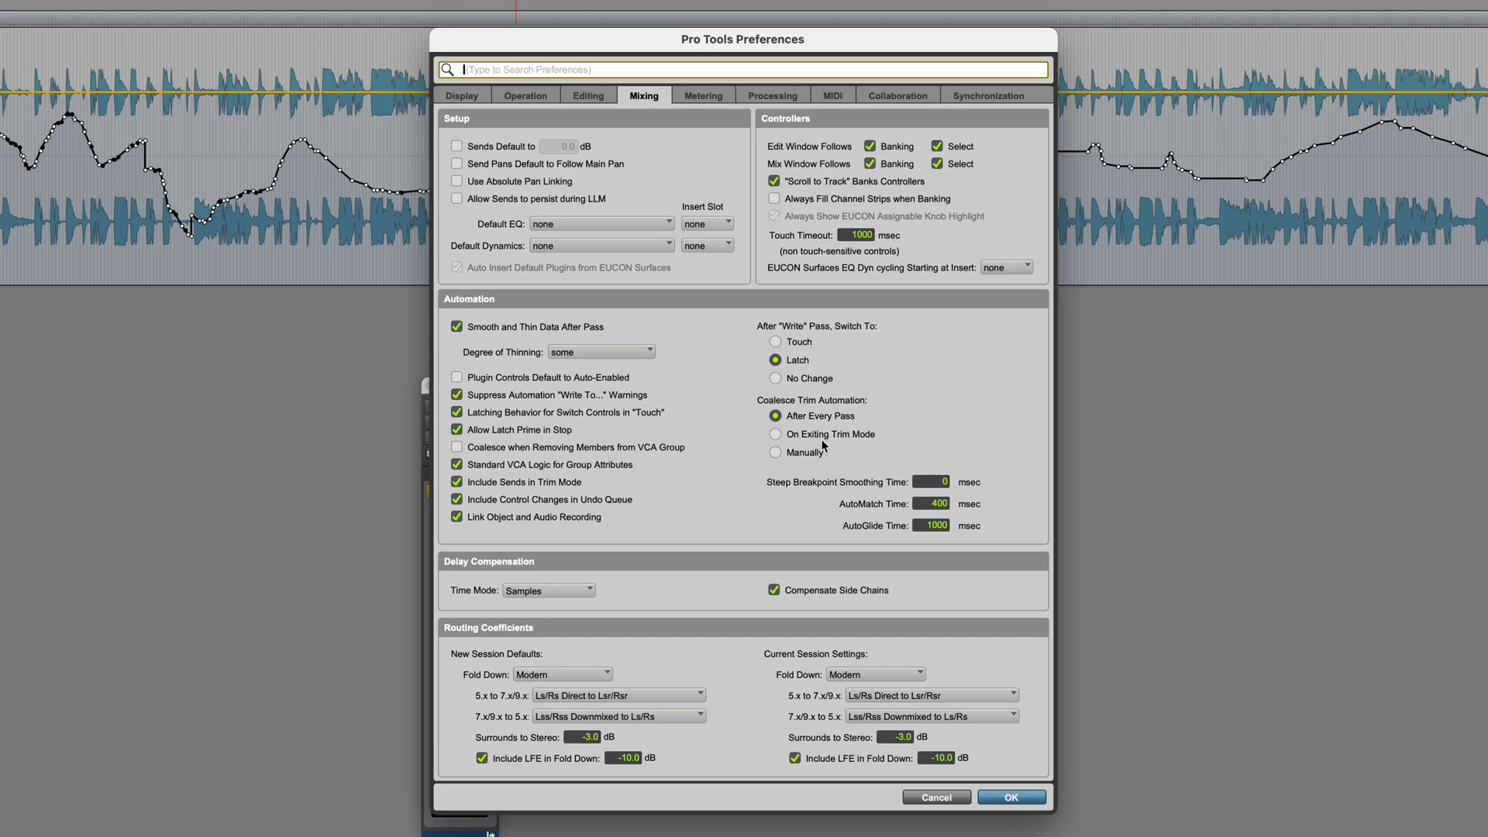
{"action": "left_click", "coordinate": [821, 435]}
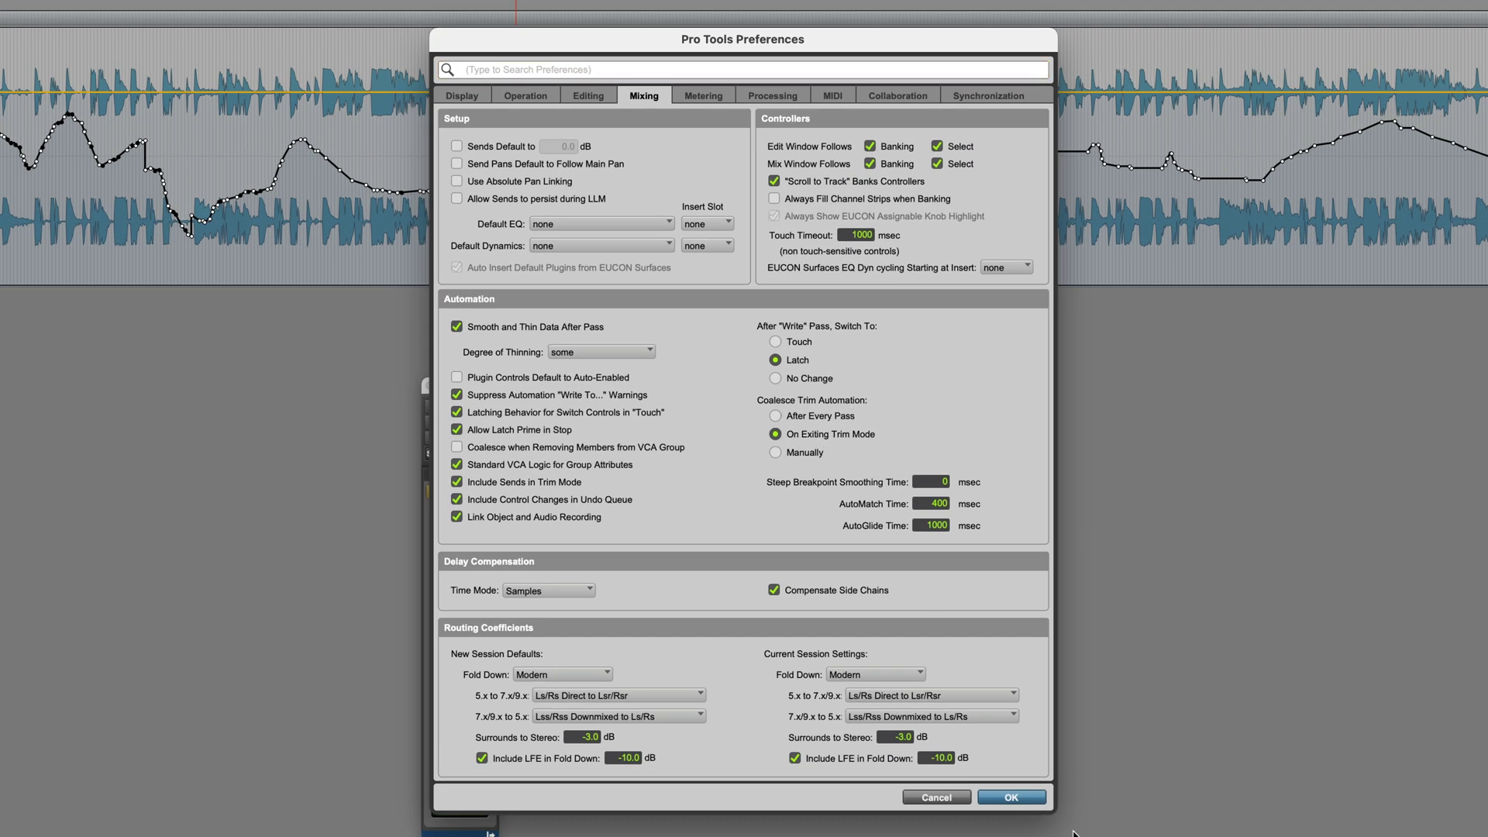
- Confirm preferences, record an early Music trim pass, then exit trim mode to coalesce it
{"action": "left_click", "coordinate": [1017, 802]}
{"action": "key", "text": "space"}
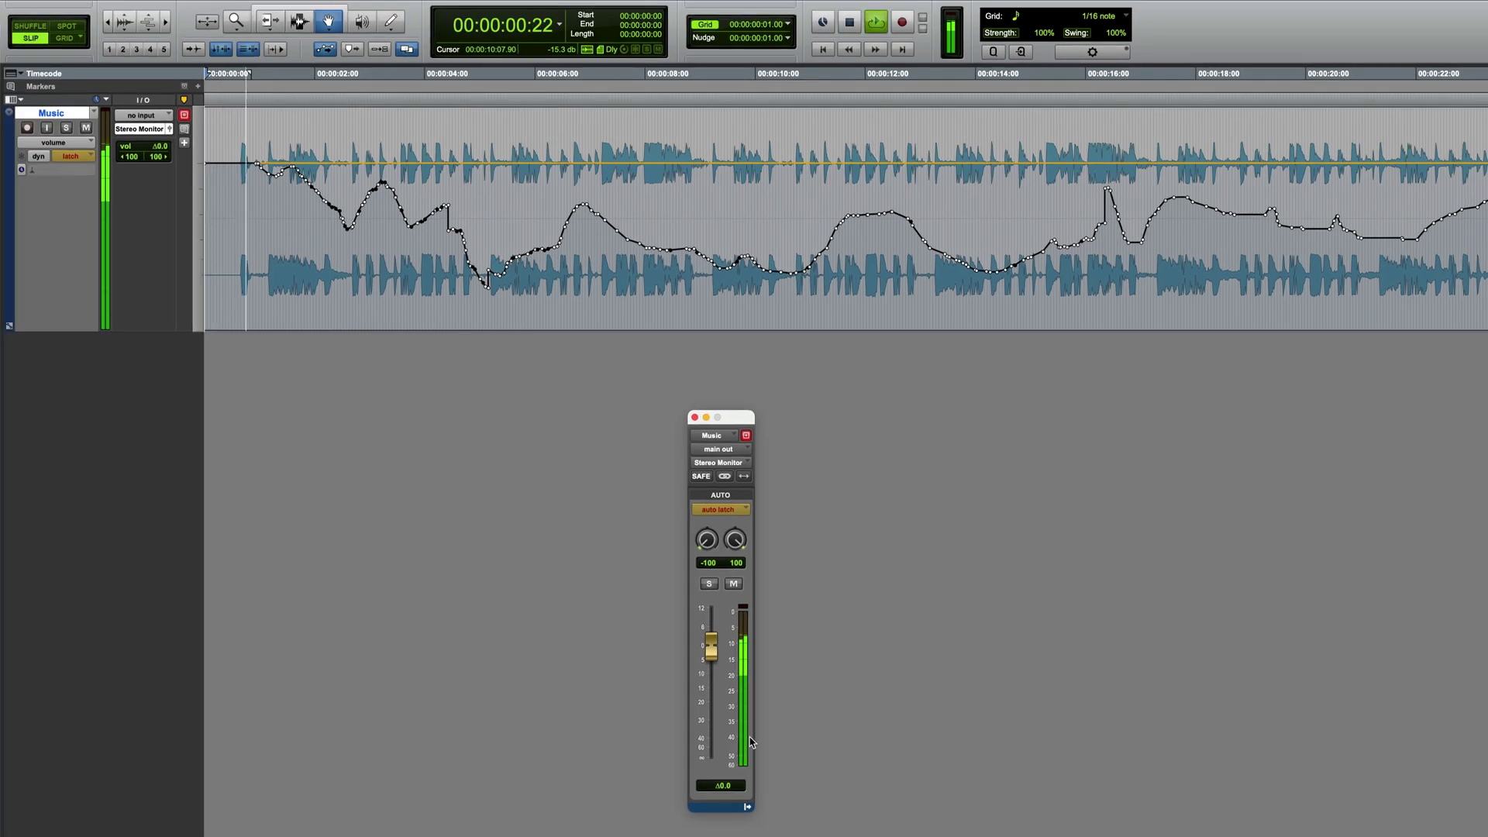
{"action": "left_click", "coordinate": [712, 643]}
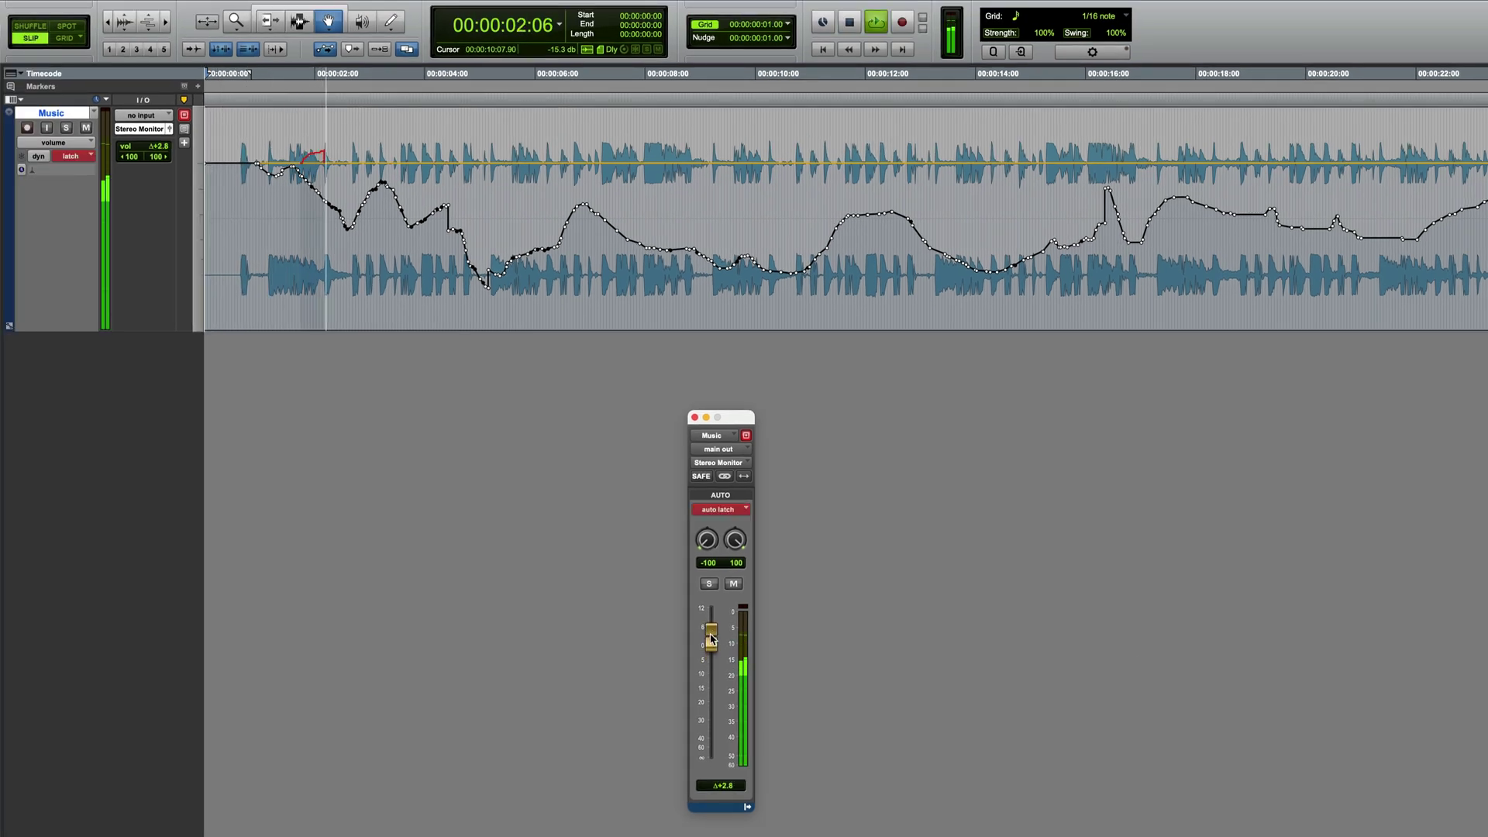
{"action": "left_click_drag", "start_coordinate": [711, 640], "coordinate": [712, 657]}
{"action": "key", "text": "space"}
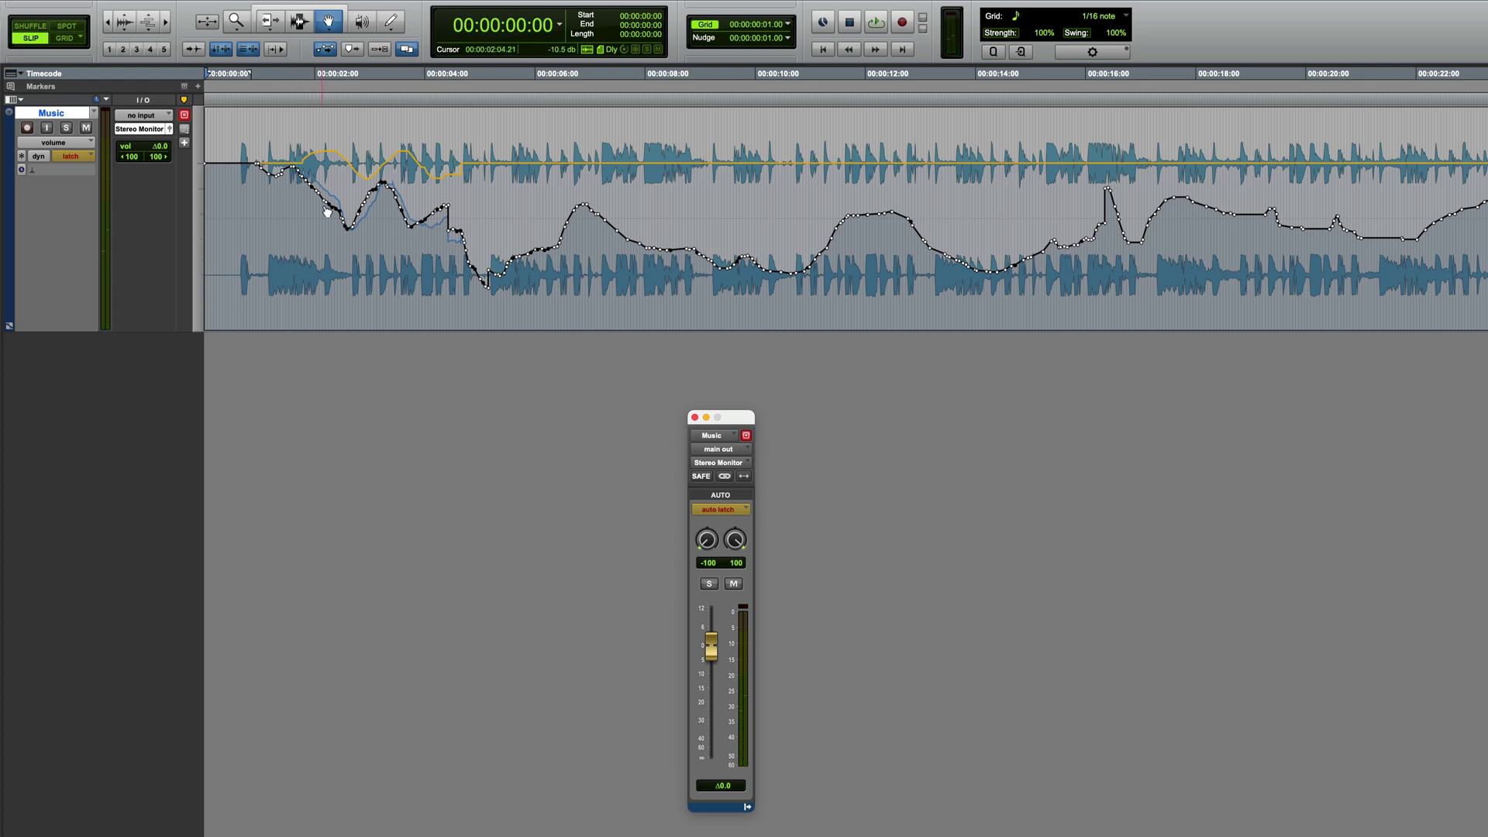
{"action": "left_click", "coordinate": [80, 165]}
{"action": "left_click", "coordinate": [89, 210]}
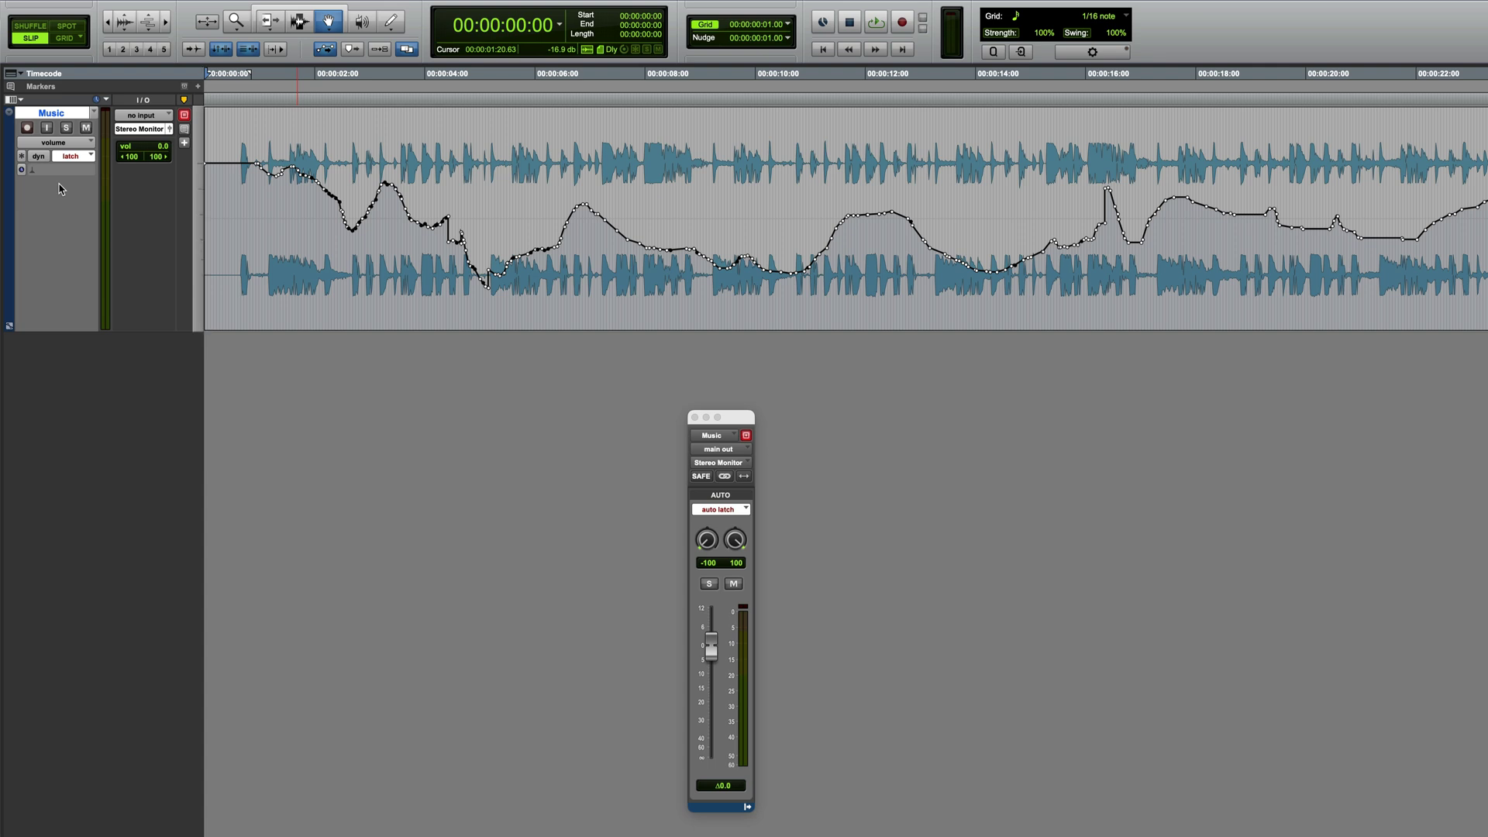
- Switch Music to touch and write volume moves up to +4.5 dB, then back to −0.9
{"action": "left_click", "coordinate": [78, 161]}
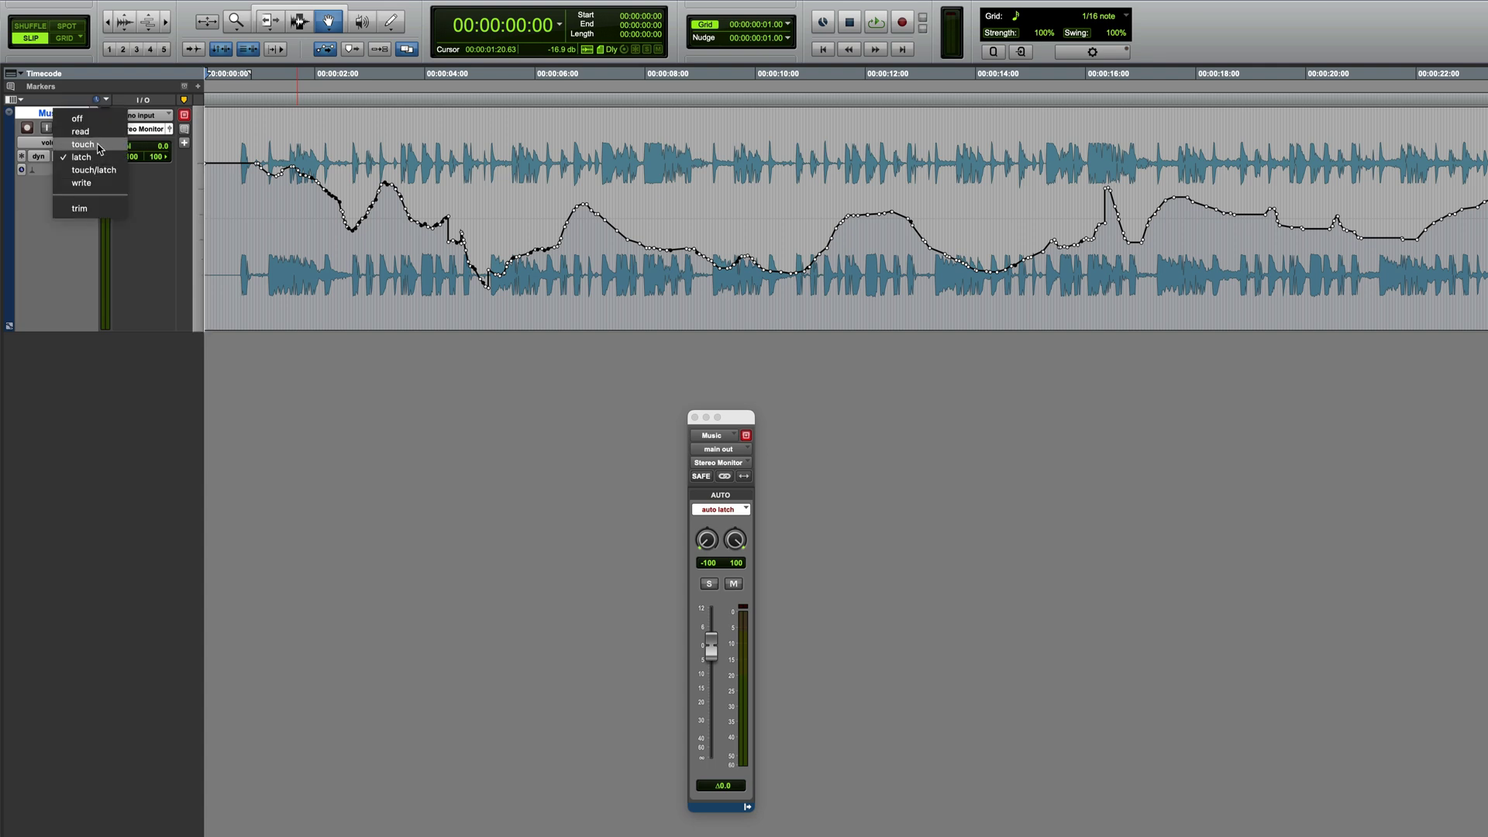
{"action": "left_click", "coordinate": [74, 148]}
{"action": "key", "text": "space"}
{"action": "left_click_drag", "start_coordinate": [711, 653], "coordinate": [713, 697]}
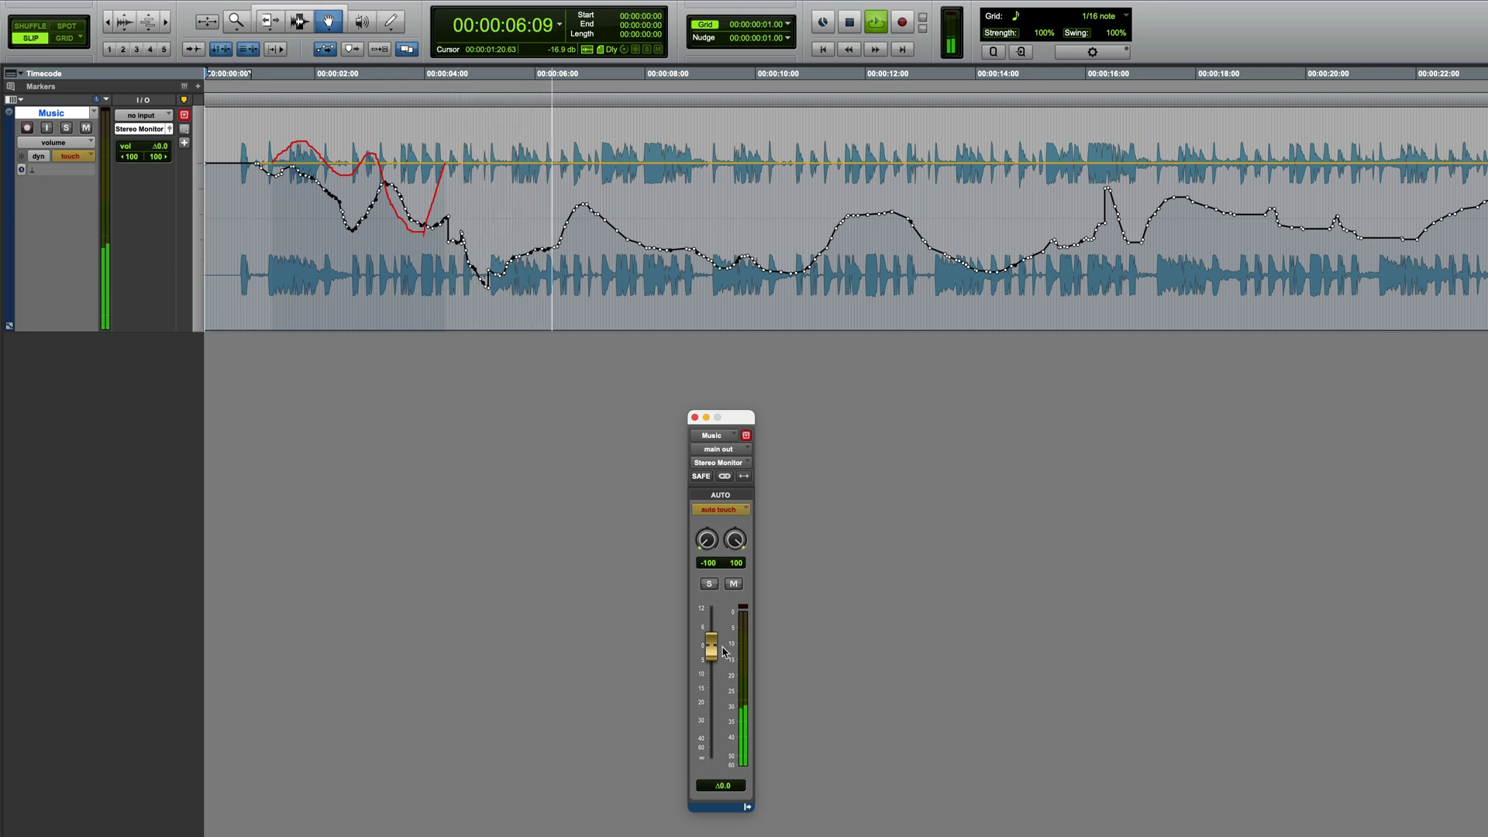
{"action": "mouse_move", "coordinate": [710, 640]}
{"action": "left_mouse_down"}
{"action": "mouse_move", "coordinate": [708, 681]}
{"action": "mouse_move", "coordinate": [709, 662]}
{"action": "left_mouse_up"}
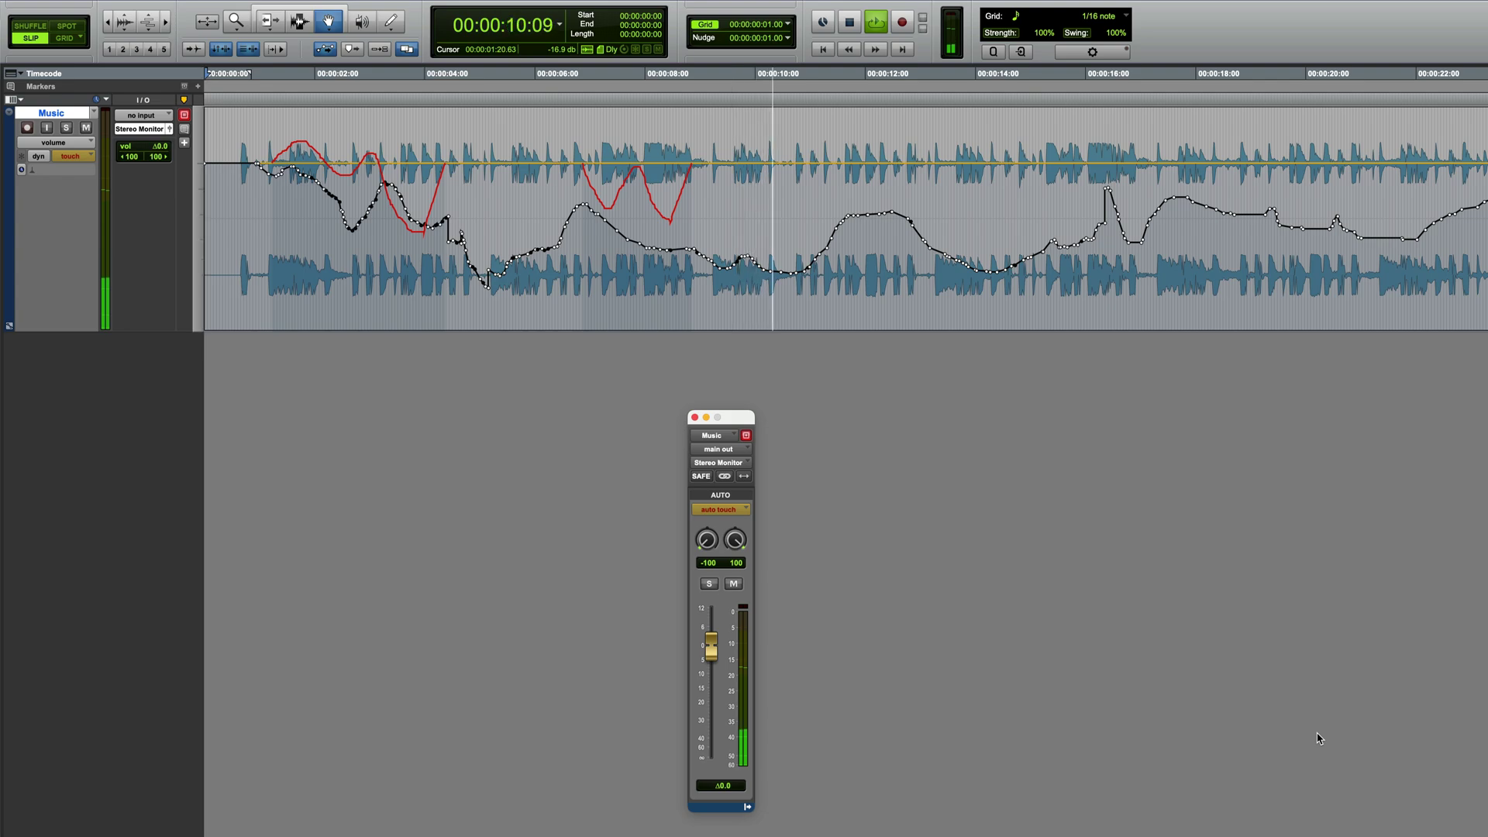